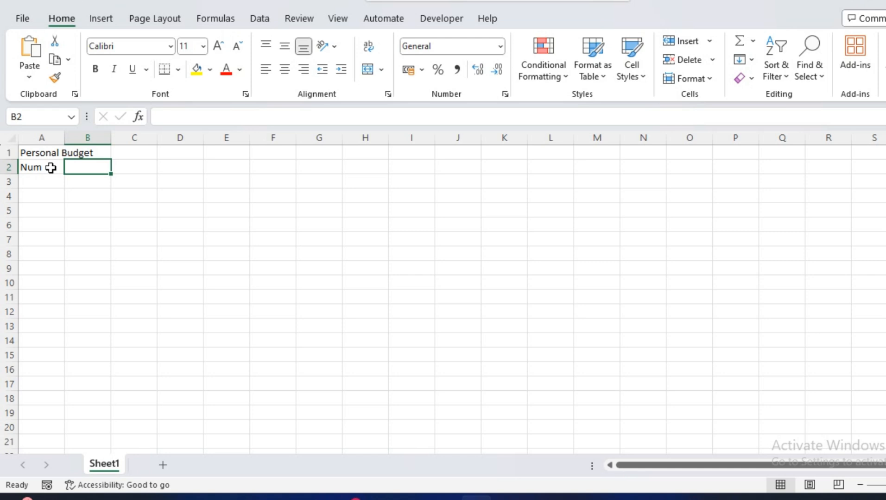
- Enter the headers Expense Category, Type of Expense and Amount in cells B2 to D2
{"action": "type", "text": "Expensa"}
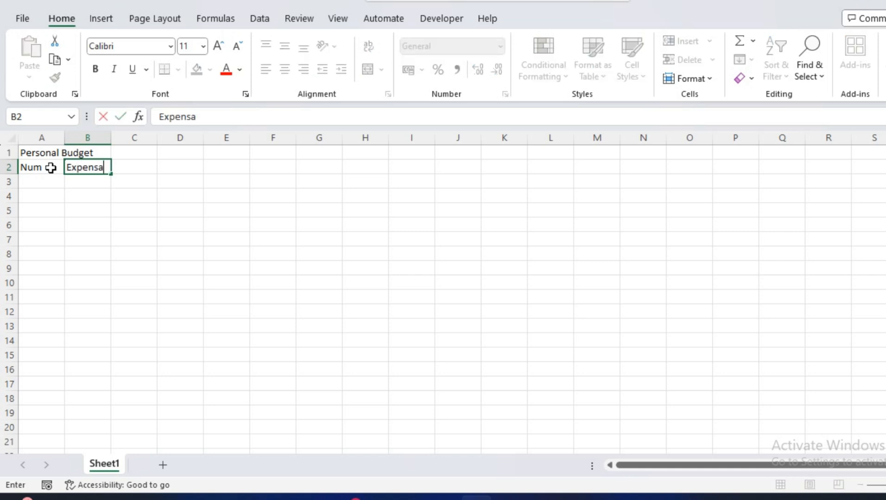
{"action": "key", "text": "BackSpace"}
{"action": "type", "text": "e Category"}
{"action": "key", "text": "Tab"}
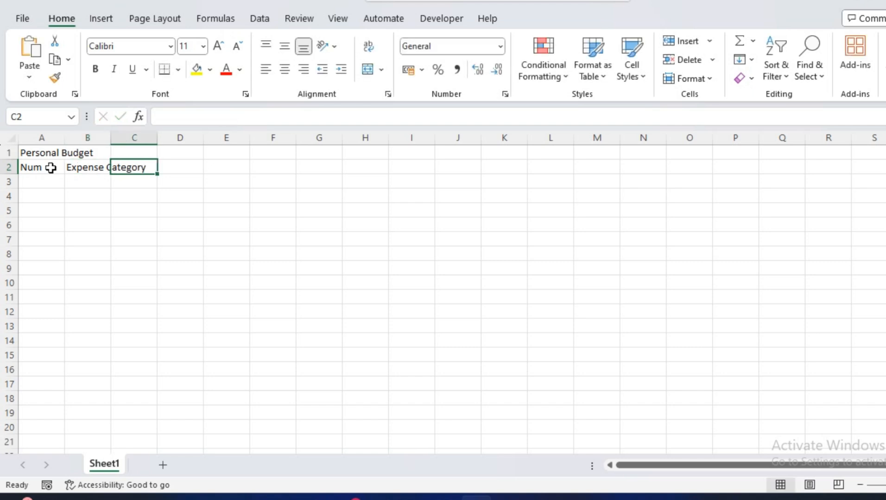
{"action": "type", "text": "Type"}
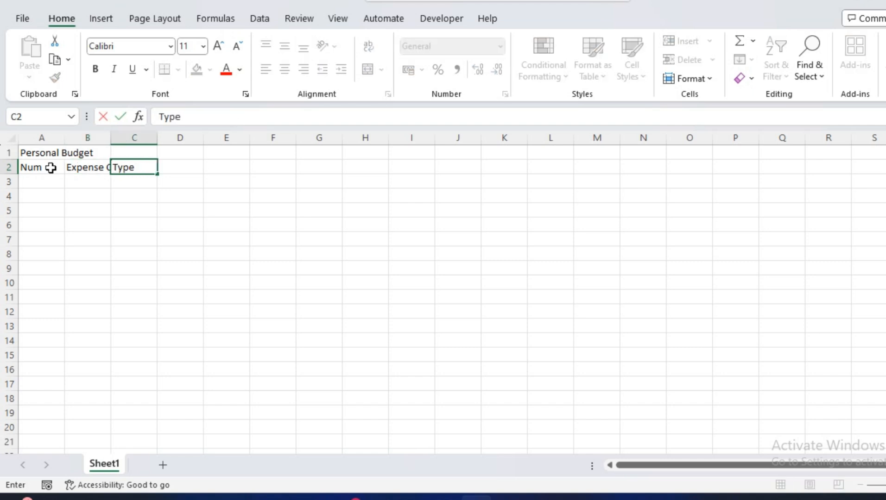
{"action": "type", "text": " of Expense"}
{"action": "key", "text": "Tab"}
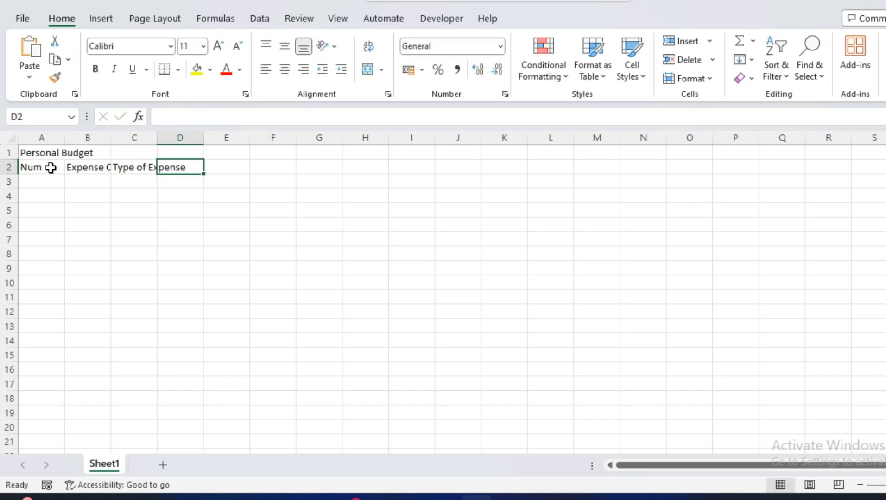
{"action": "type", "text": "Amount"}
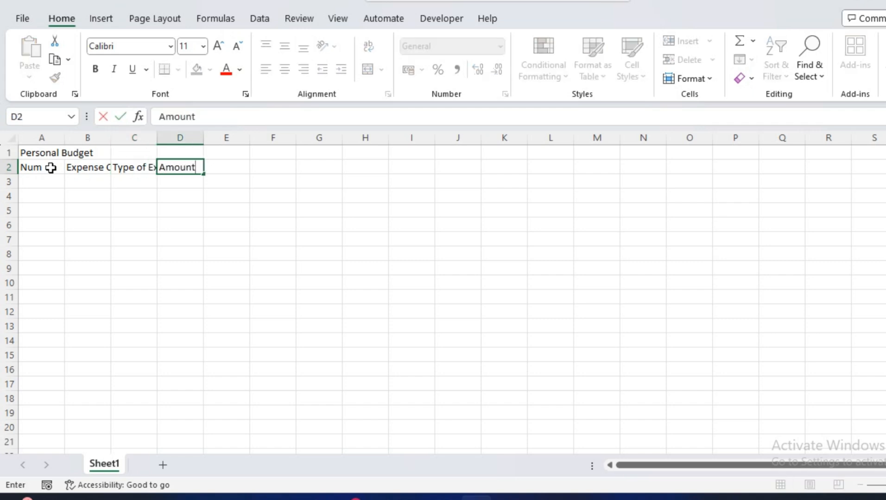
{"action": "left_click", "coordinate": [108, 211]}
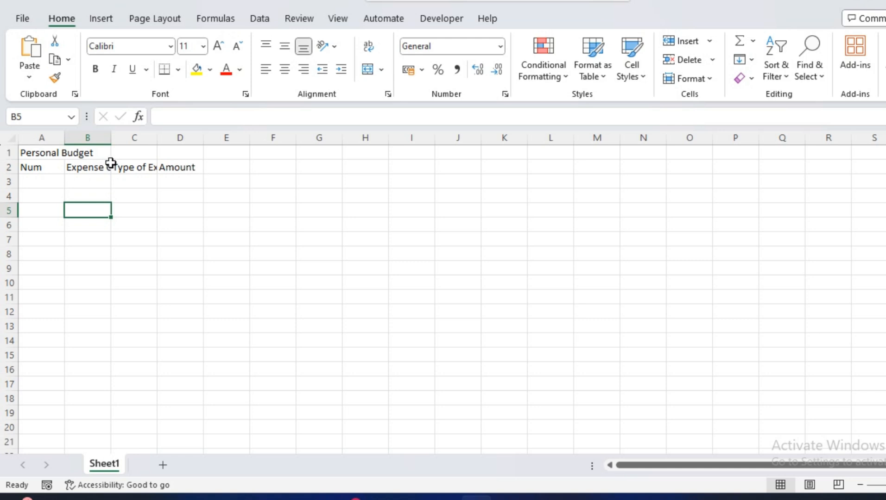
- Autofit the widths of columns B, C and D to their header text
{"action": "left_click", "coordinate": [93, 134]}
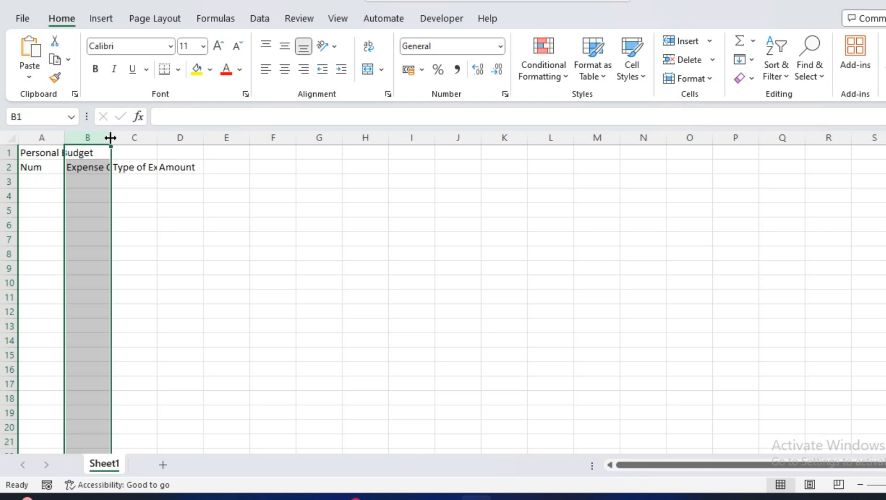
{"action": "double_click", "coordinate": [111, 137]}
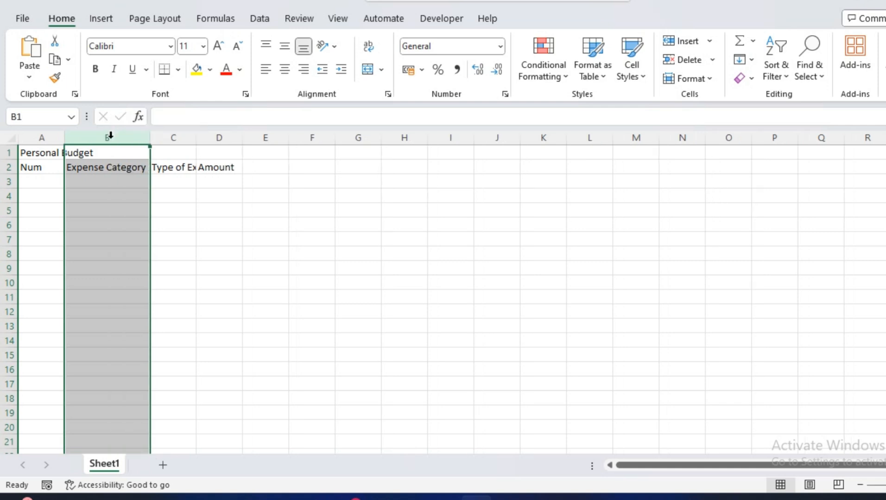
{"action": "double_click", "coordinate": [196, 140]}
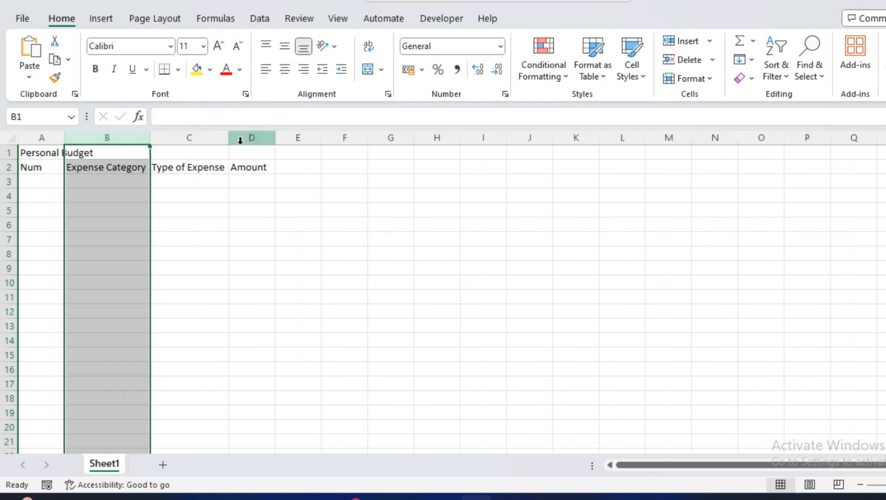
{"action": "left_click", "coordinate": [295, 138]}
{"action": "left_click", "coordinate": [258, 138]}
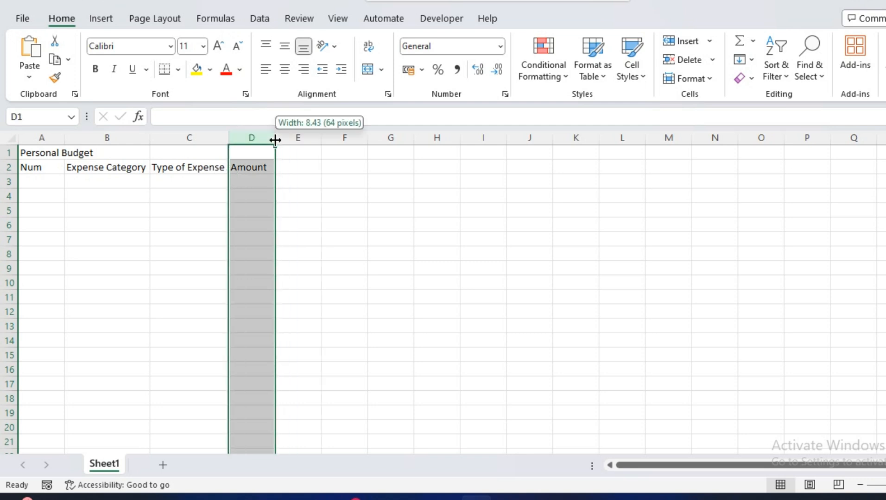
{"action": "double_click", "coordinate": [275, 137]}
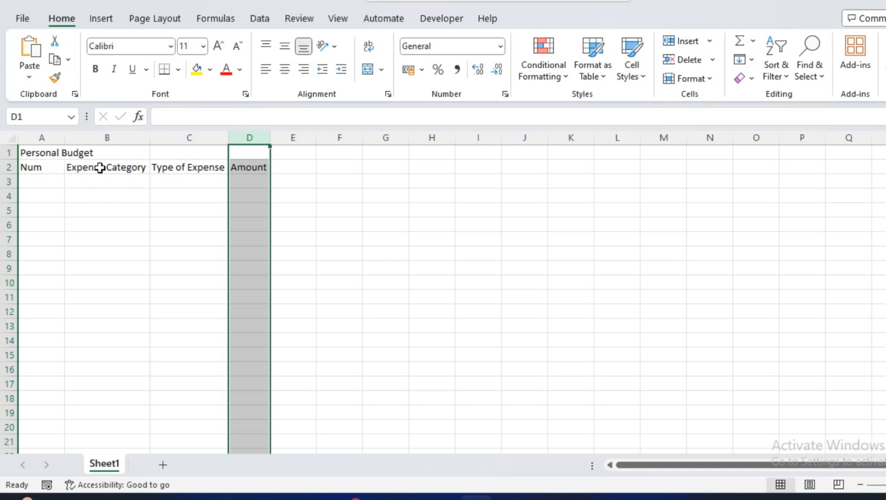
{"action": "left_click", "coordinate": [139, 213]}
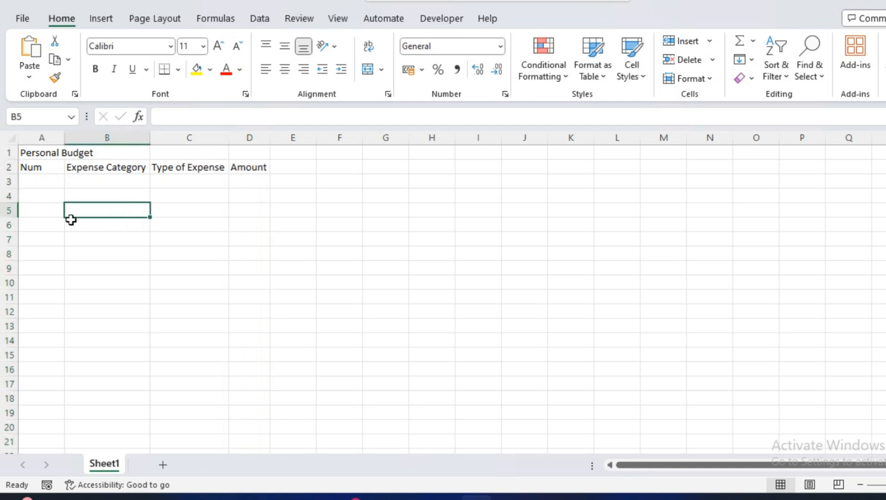
{"action": "left_click", "coordinate": [74, 240]}
{"action": "left_click", "coordinate": [46, 156]}
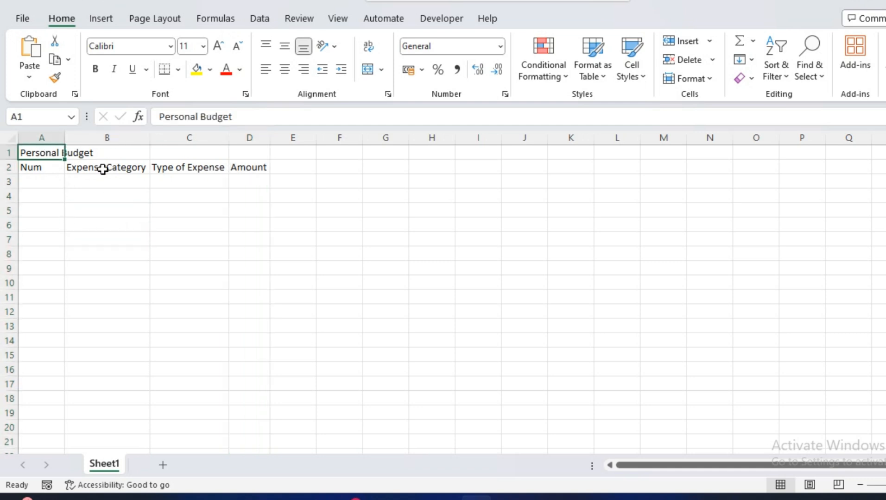
- Start the first expense row in row 3 with number 1 and category House Mortgage
{"action": "left_click", "coordinate": [53, 183]}
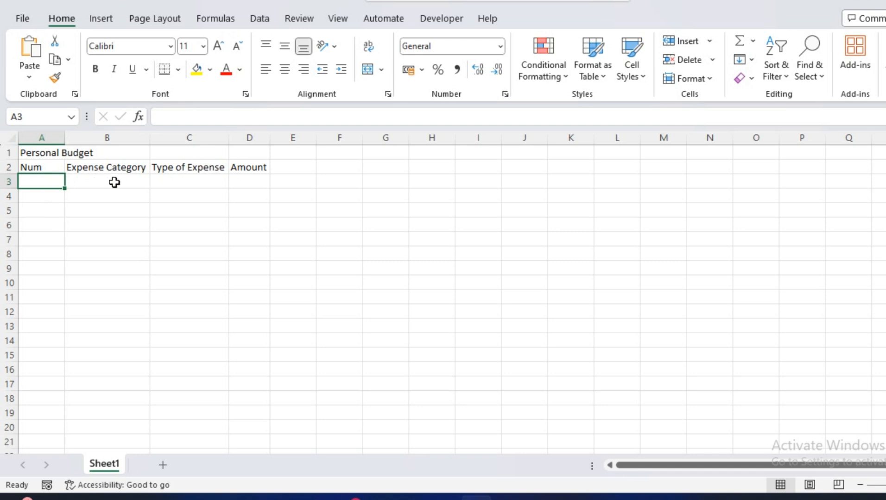
{"action": "type", "text": "1"}
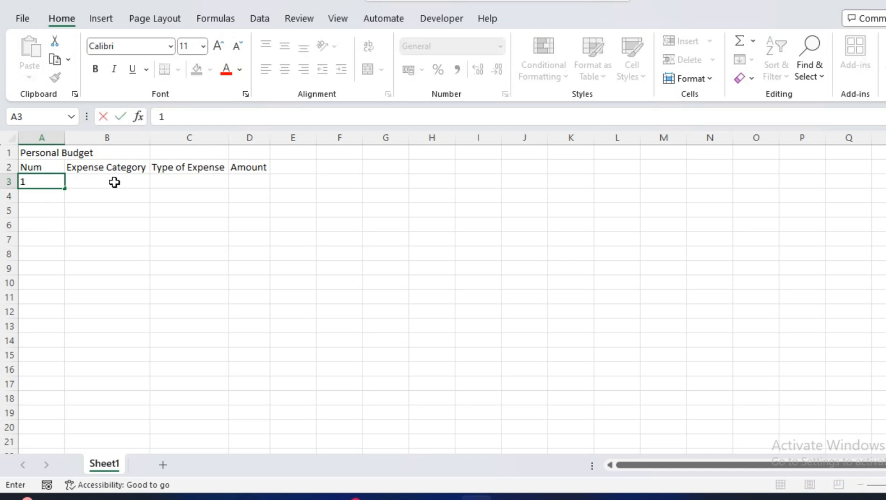
{"action": "key", "text": "Return"}
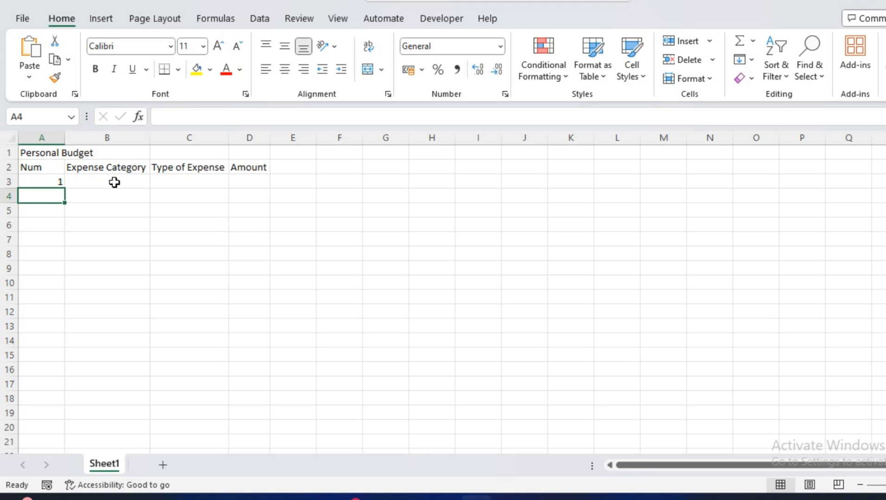
{"action": "left_click", "coordinate": [115, 182]}
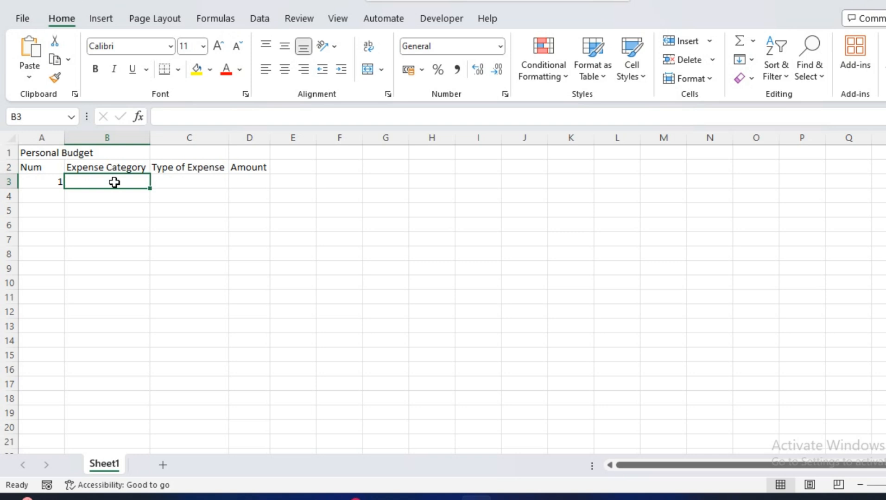
{"action": "type", "text": "House "}
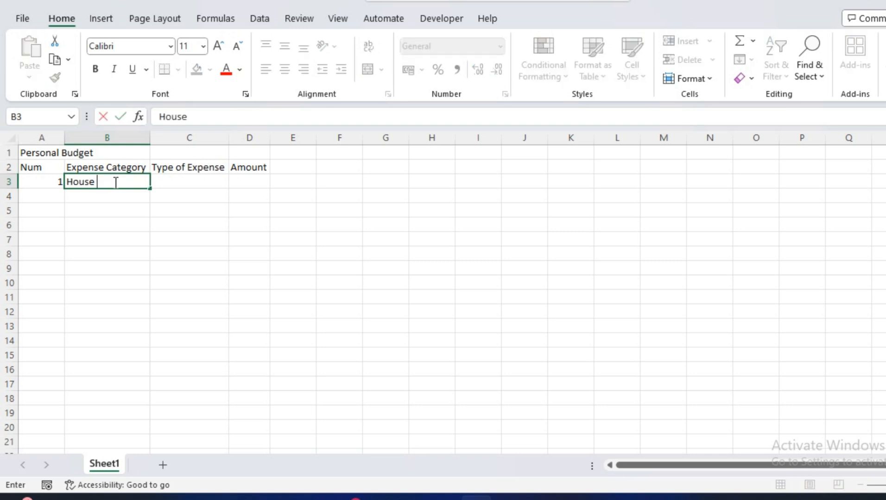
{"action": "type", "text": "Mortagage"}
{"action": "key", "text": "Tab"}
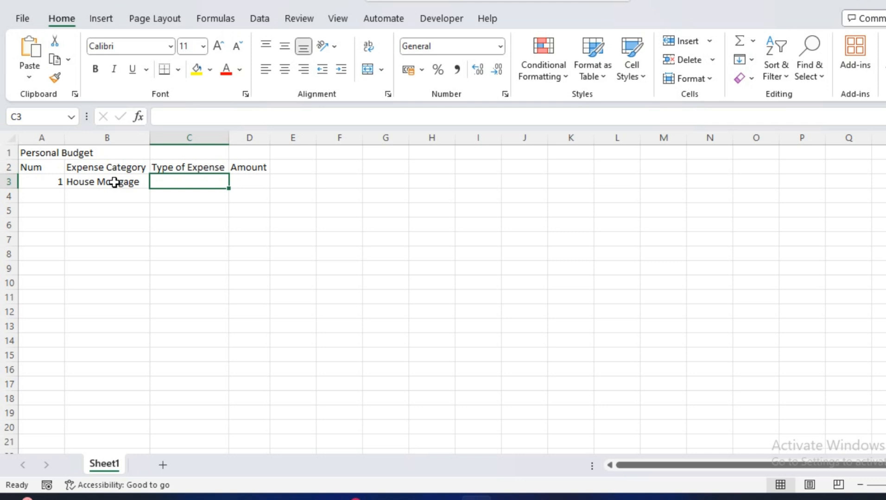
- Complete row 3 with House as the type of expense and 1500 as the amount
{"action": "type", "text": "R"}
{"action": "key", "text": "BackSpace"}
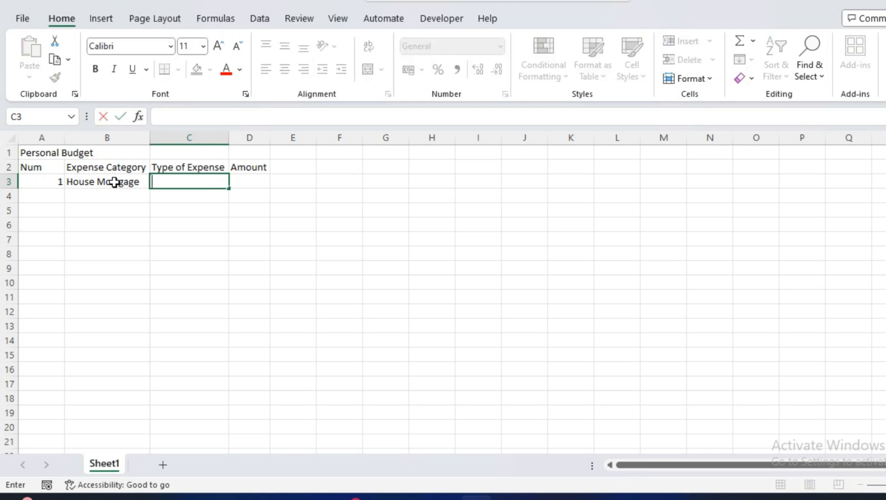
{"action": "type", "text": "House"}
{"action": "left_click", "coordinate": [130, 195]}
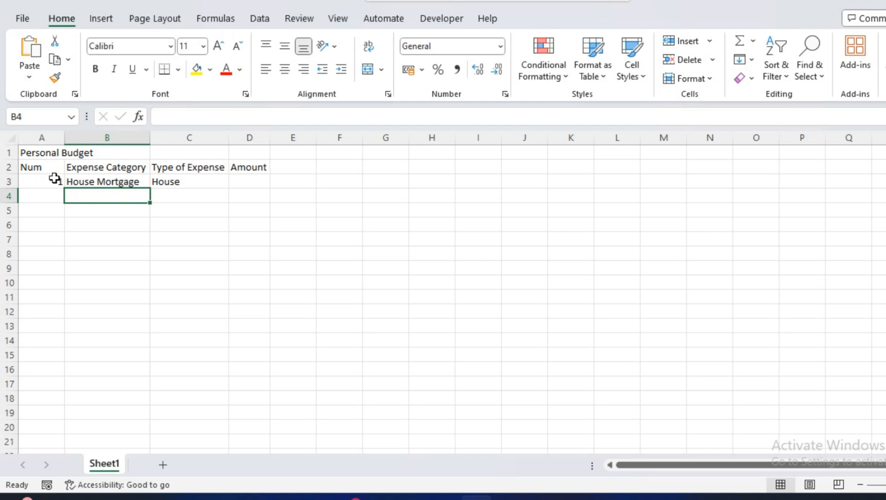
{"action": "left_click", "coordinate": [237, 185]}
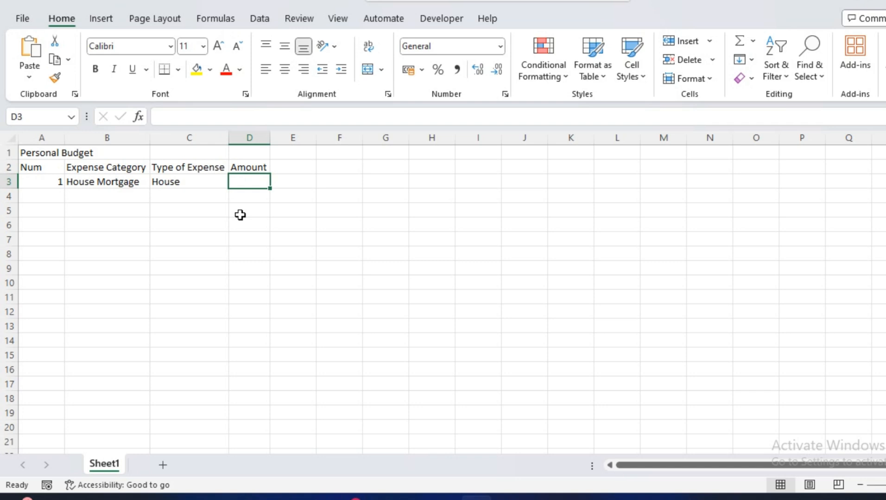
{"action": "type", "text": "1500"}
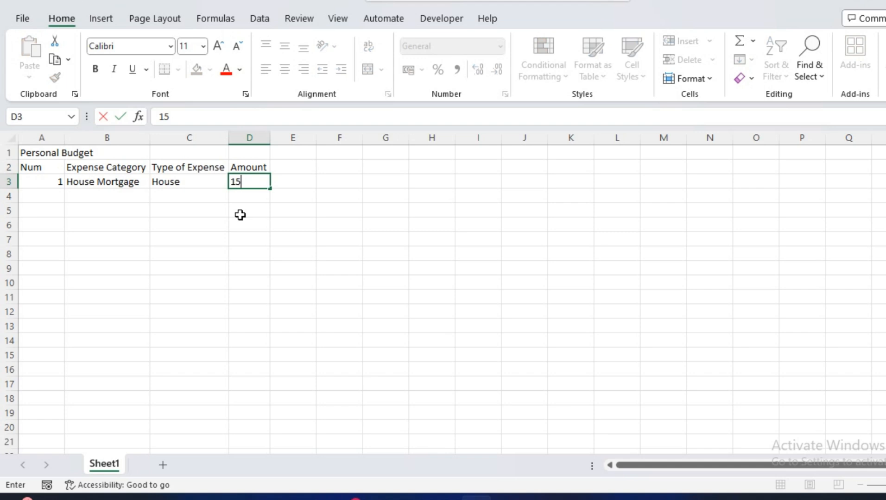
{"action": "key", "text": "Return"}
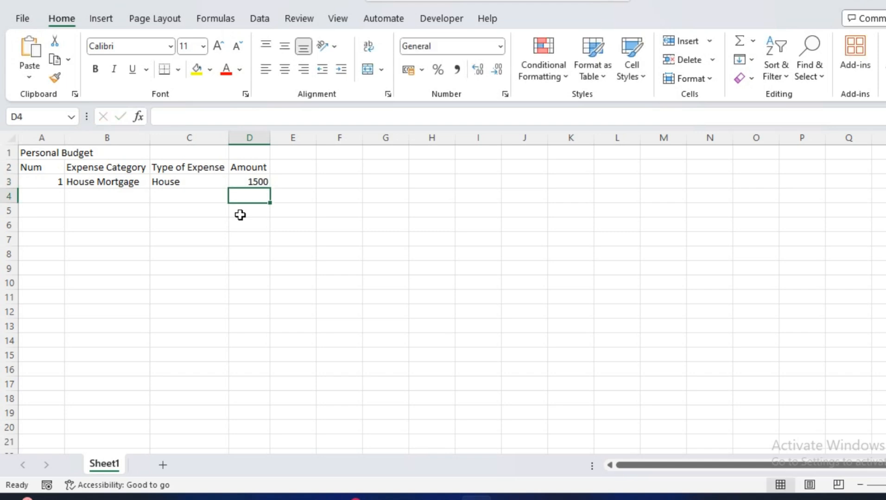
- Fill row 4 with number 2, category Gas, type Transport and amount 300
{"action": "left_click", "coordinate": [55, 192]}
{"action": "type", "text": "2"}
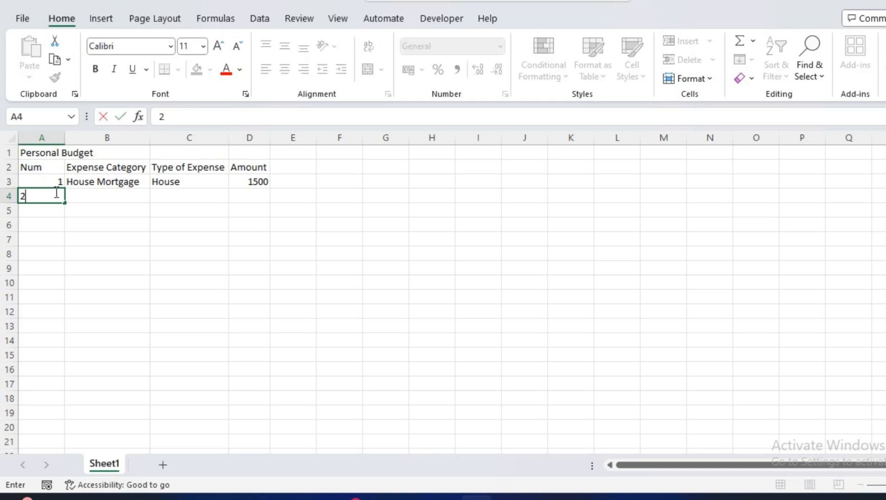
{"action": "key", "text": "Tab"}
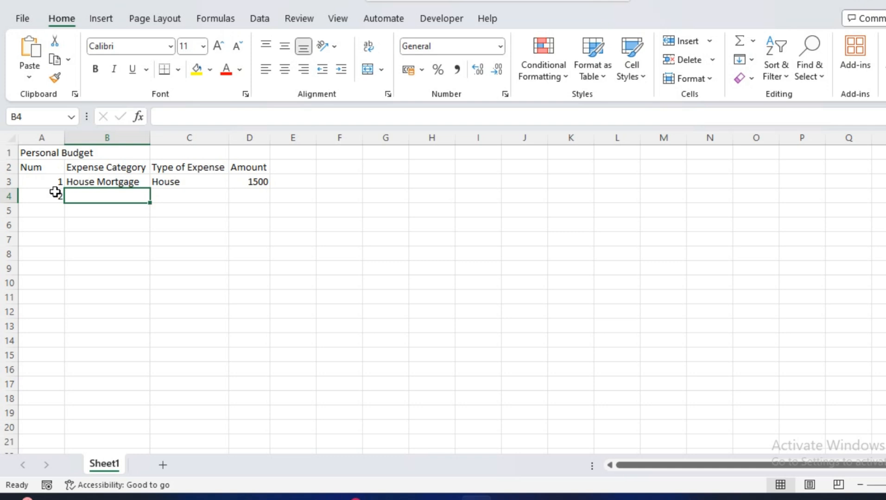
{"action": "type", "text": "Gas"}
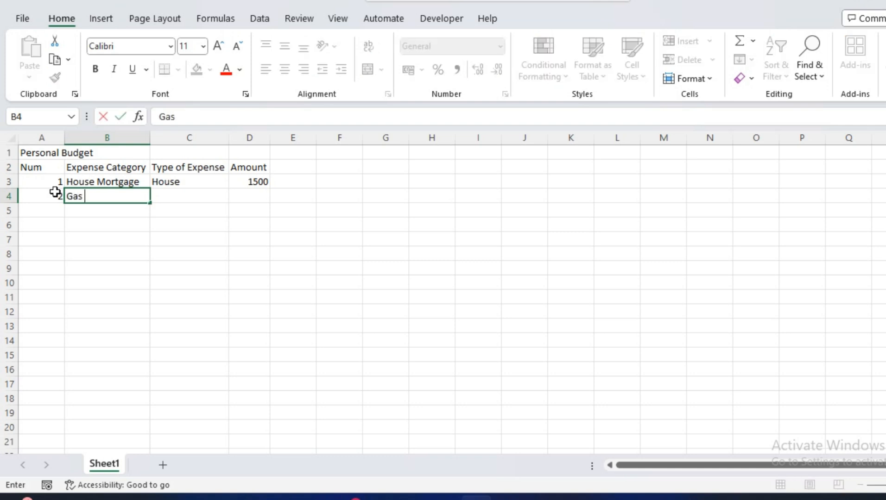
{"action": "key", "text": "Tab"}
{"action": "type", "text": "Transport"}
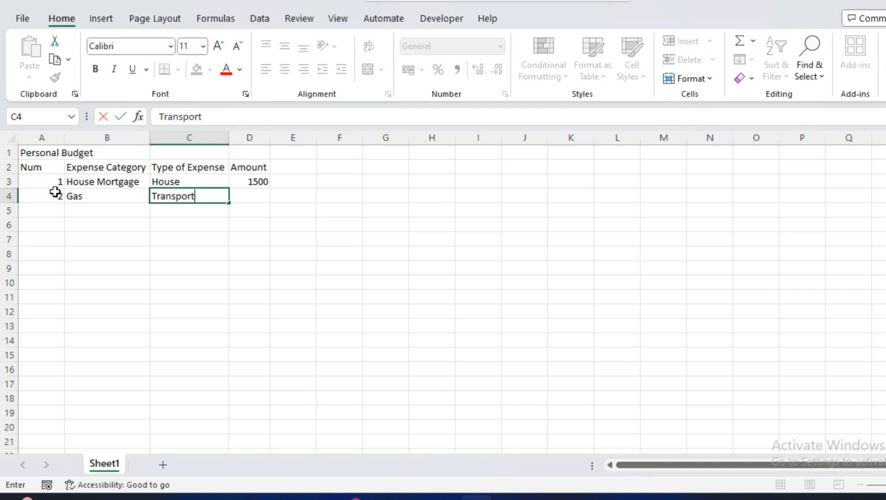
{"action": "key", "text": "Return"}
{"action": "left_click", "coordinate": [250, 200]}
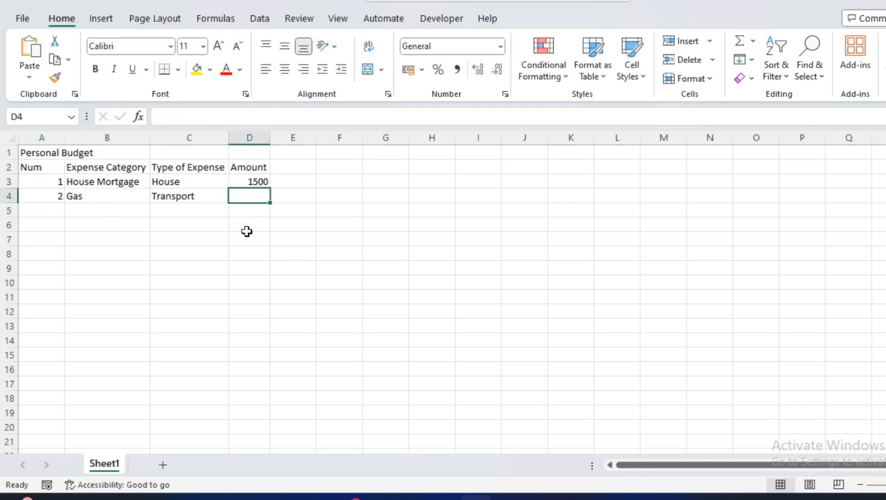
{"action": "type", "text": "300"}
{"action": "key", "text": "Return"}
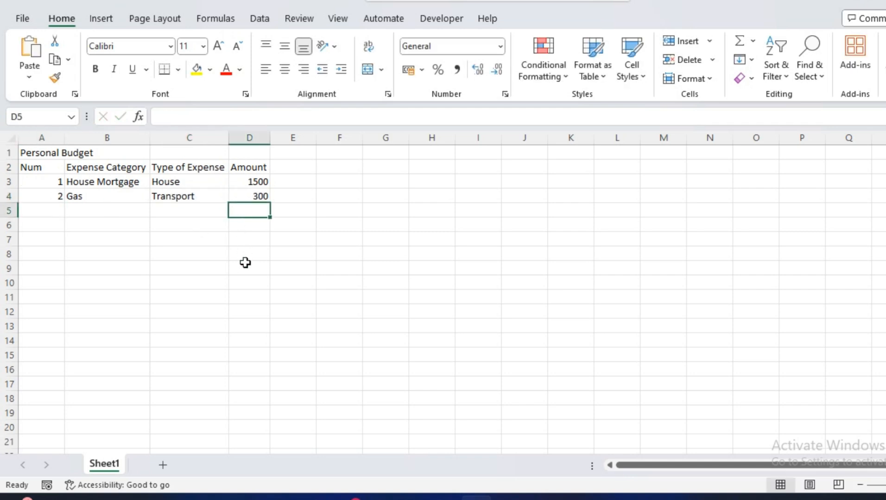
- Extend the number series from A3:A4 down to A8 so the Num column runs from 1 to 6
{"action": "left_click", "coordinate": [57, 209]}
{"action": "left_click", "coordinate": [103, 225]}
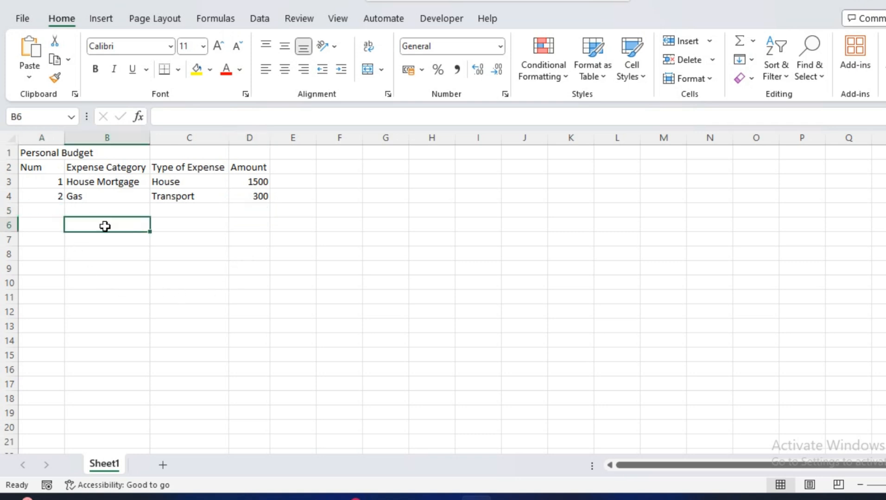
{"action": "left_click_drag", "start_coordinate": [51, 181], "coordinate": [66, 203]}
{"action": "left_click", "coordinate": [51, 182]}
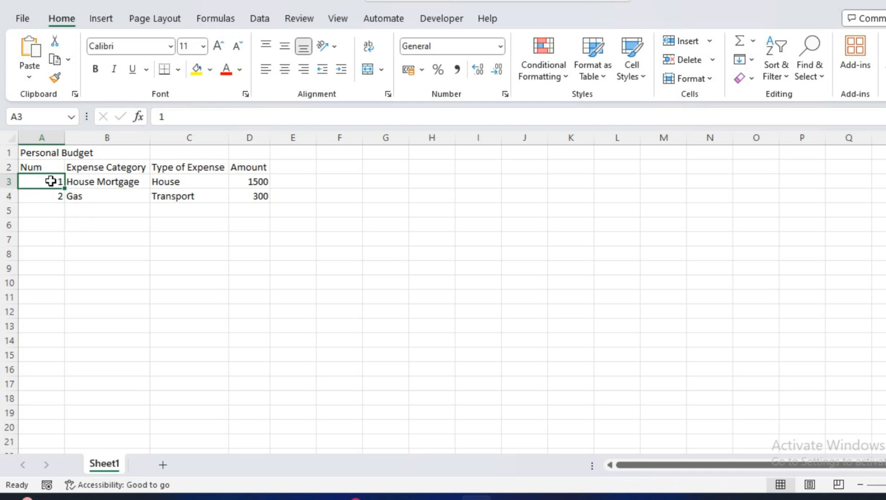
{"action": "left_click_drag", "start_coordinate": [42, 187], "coordinate": [45, 198]}
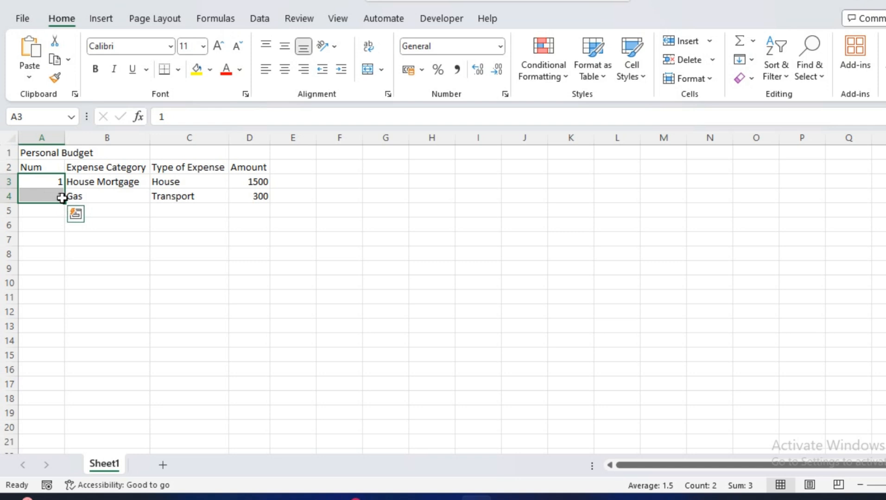
{"action": "left_click_drag", "start_coordinate": [65, 206], "coordinate": [63, 259]}
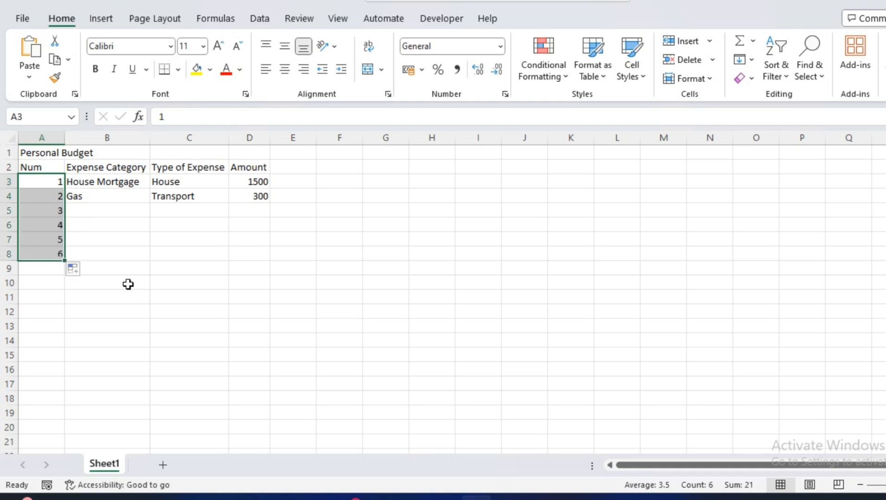
{"action": "left_click", "coordinate": [116, 256]}
{"action": "left_click", "coordinate": [109, 212]}
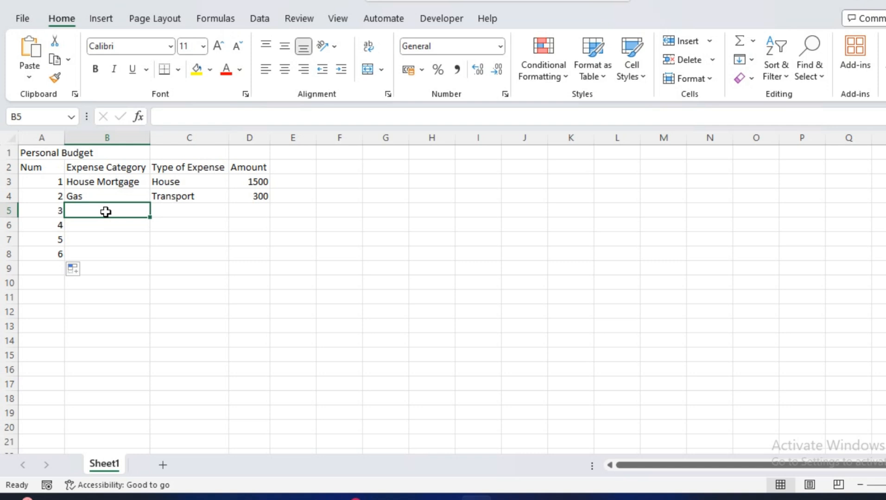
- Enter Food as the expense category for row 5
{"action": "type", "text": "Food"}
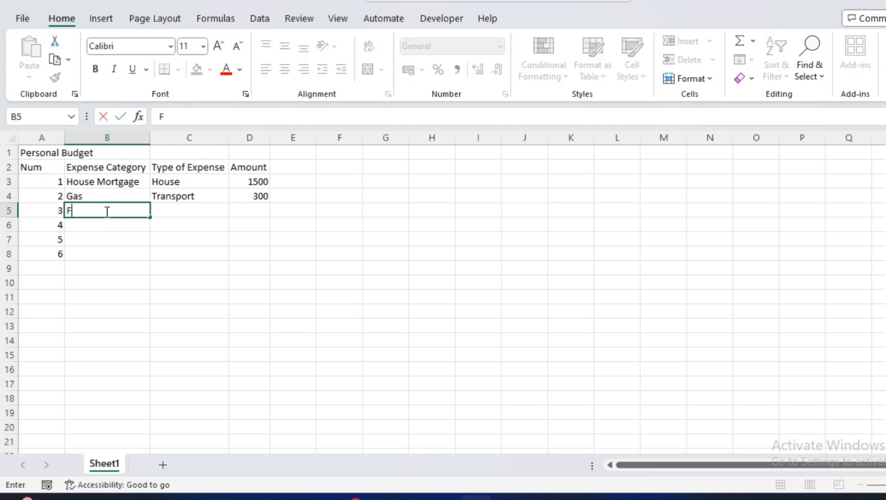
{"action": "key", "text": "Tab"}
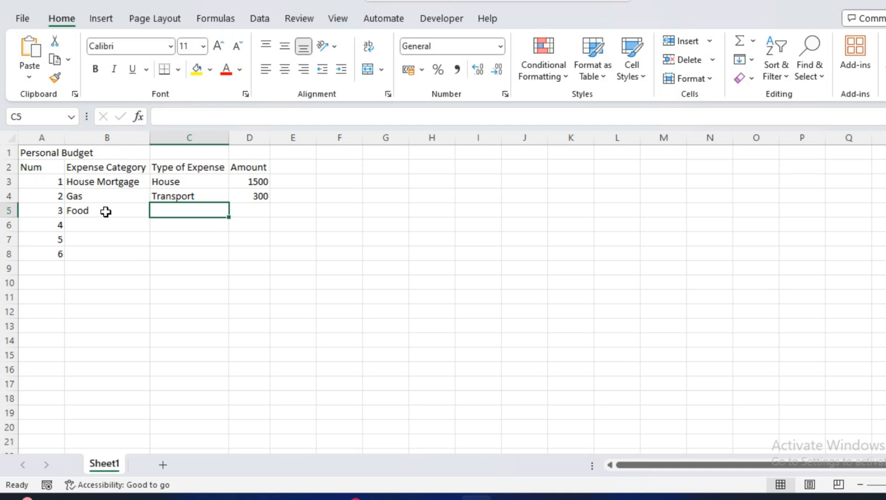
- Change row 3 so its category is House and its type of expense is House Mortgage
{"action": "double_click", "coordinate": [124, 182]}
{"action": "left_click_drag", "start_coordinate": [144, 182], "coordinate": [97, 183]}
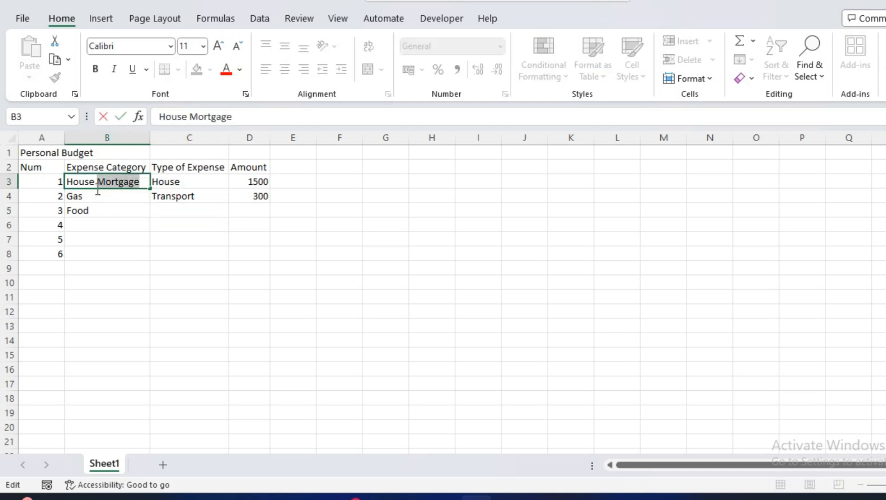
{"action": "key", "text": "BackSpace"}
{"action": "double_click", "coordinate": [189, 182]}
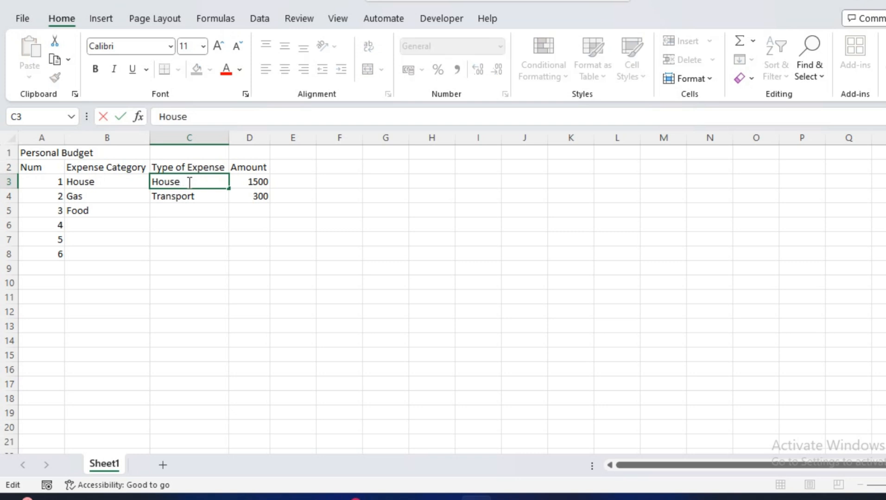
{"action": "type", "text": "Mortgage"}
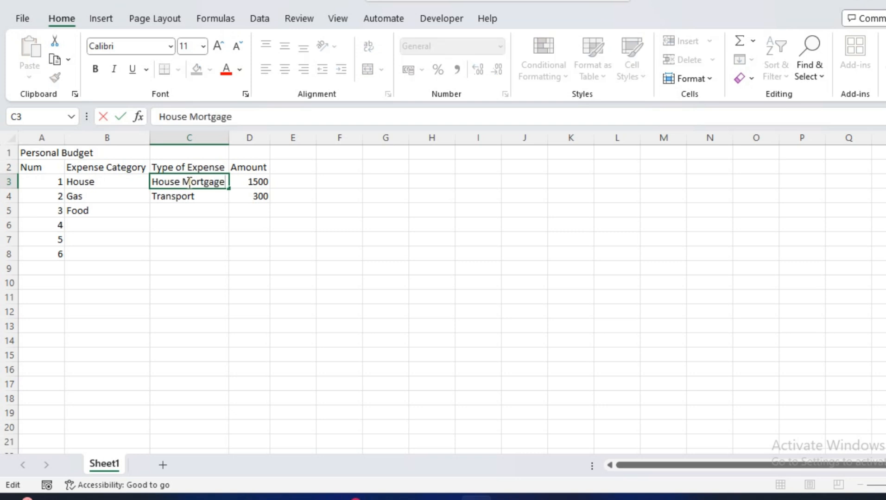
- Change row 4 so its category is Transport and its type of expense is Gas
{"action": "left_click", "coordinate": [136, 193]}
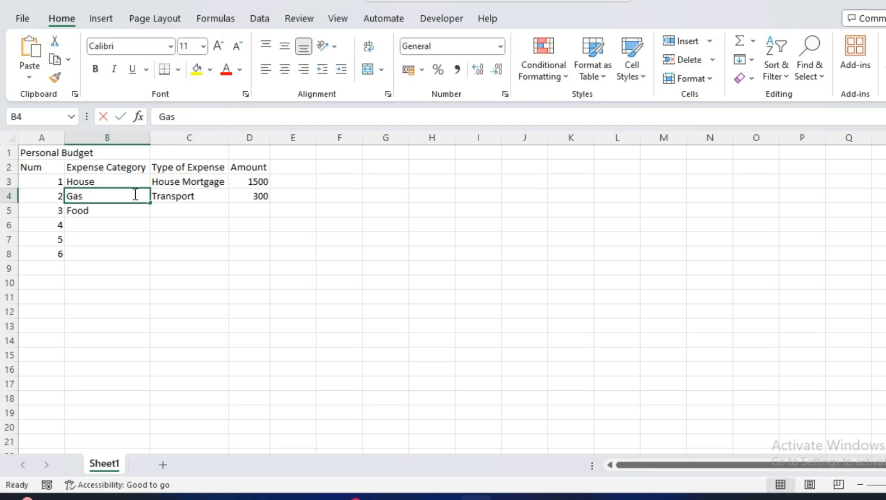
{"action": "double_click", "coordinate": [134, 196]}
{"action": "left_click_drag", "start_coordinate": [135, 196], "coordinate": [60, 190]}
{"action": "type", "text": "Transport"}
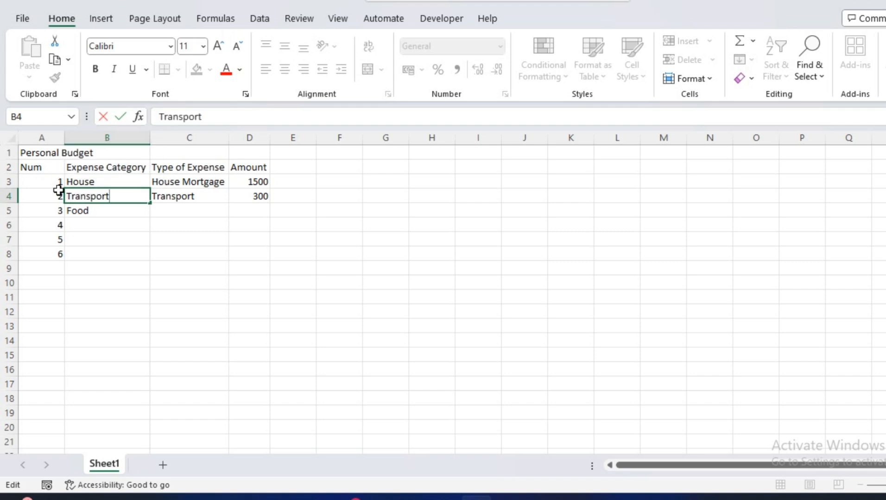
{"action": "key", "text": "Tab"}
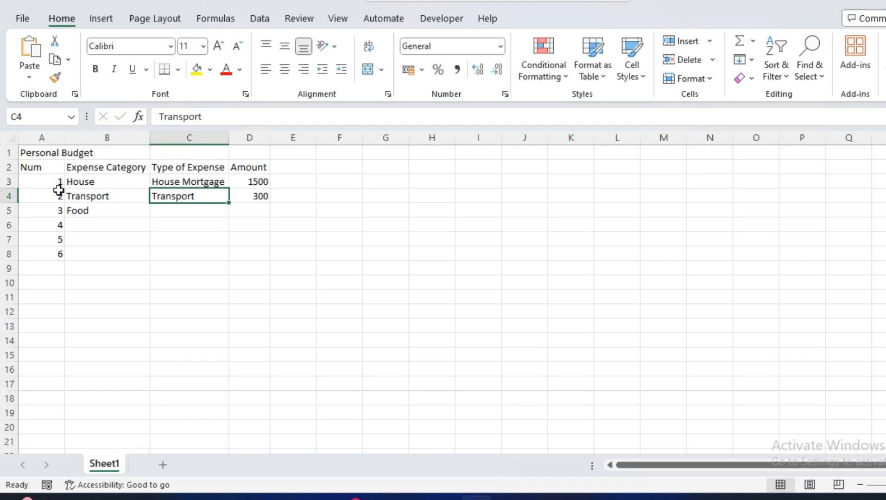
{"action": "type", "text": "Ga"}
{"action": "left_click", "coordinate": [109, 250]}
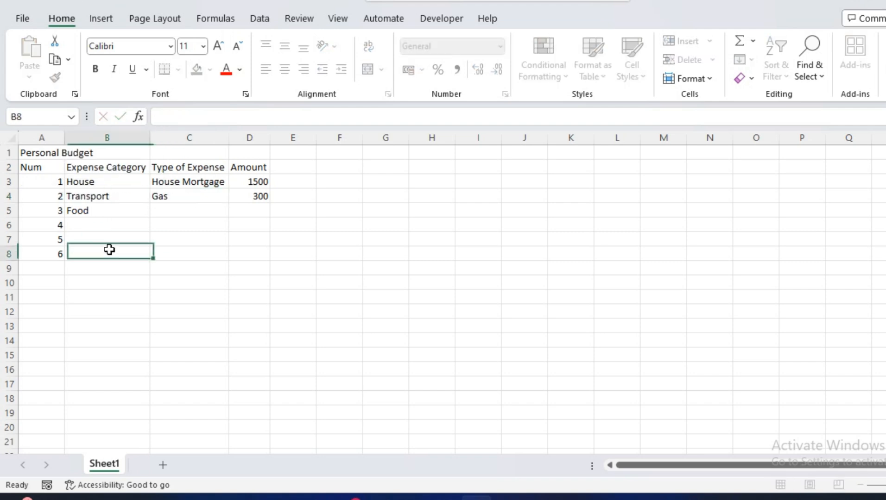
- Complete row 5 with Grocery as the type of expense and 150 as the amount
{"action": "left_click", "coordinate": [187, 208]}
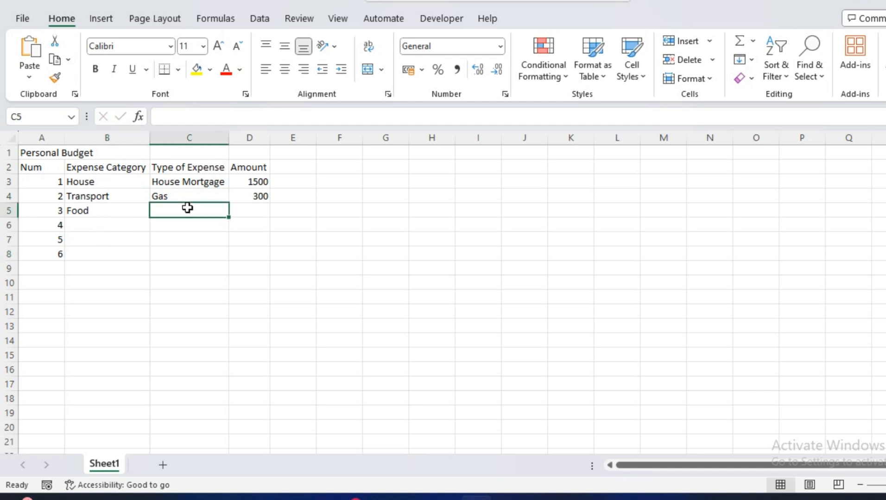
{"action": "type", "text": "Grocery"}
{"action": "key", "text": "Tab"}
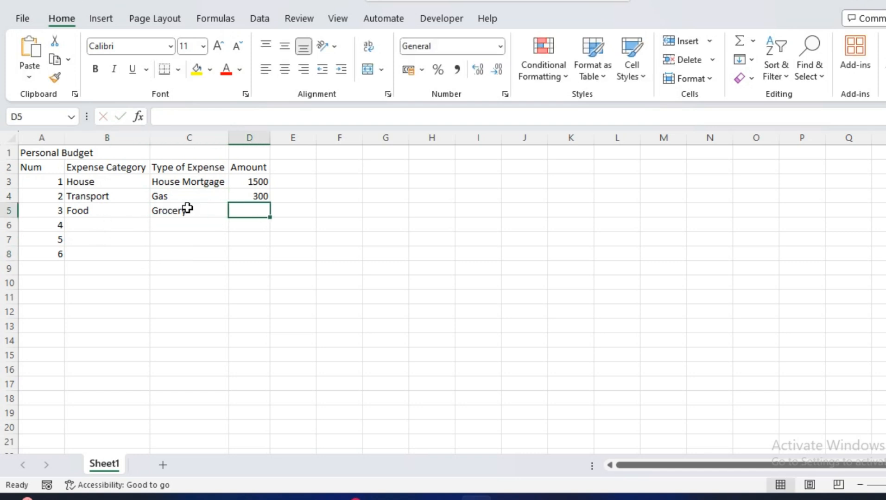
{"action": "type", "text": "150"}
{"action": "key", "text": "Return"}
- Fill row 6 with category Utilities, type Electric and amount 50
{"action": "left_click", "coordinate": [141, 224]}
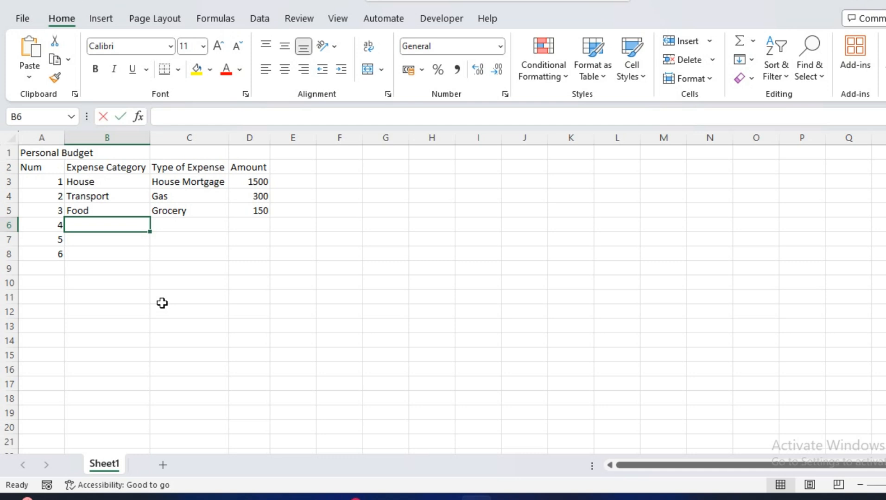
{"action": "type", "text": "Utilities"}
{"action": "key", "text": "Tab"}
{"action": "type", "text": "Electric"}
{"action": "key", "text": "Tab"}
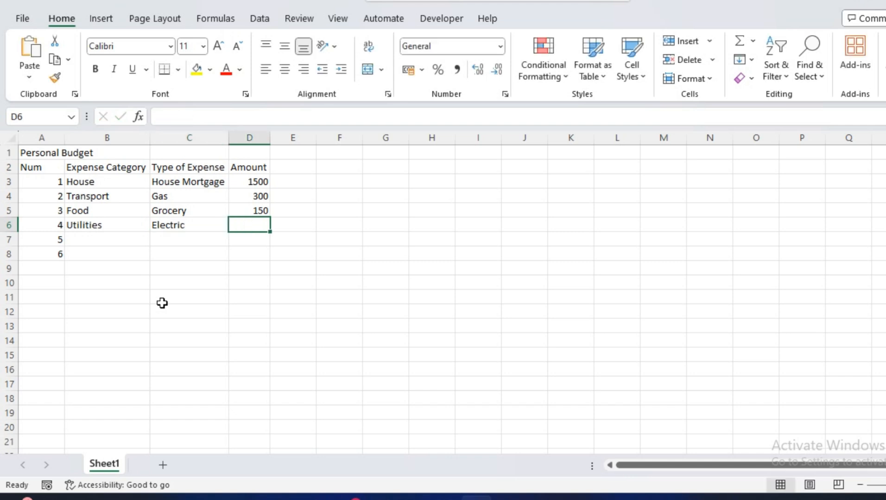
{"action": "type", "text": "50"}
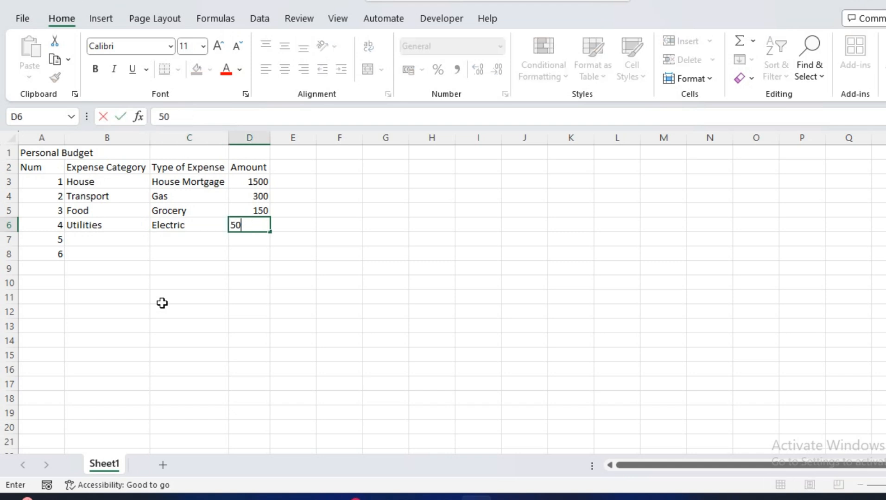
{"action": "left_click", "coordinate": [162, 303]}
- Clear the numbers 5 and 6 from cells A7:A8
{"action": "left_click_drag", "start_coordinate": [36, 245], "coordinate": [43, 251]}
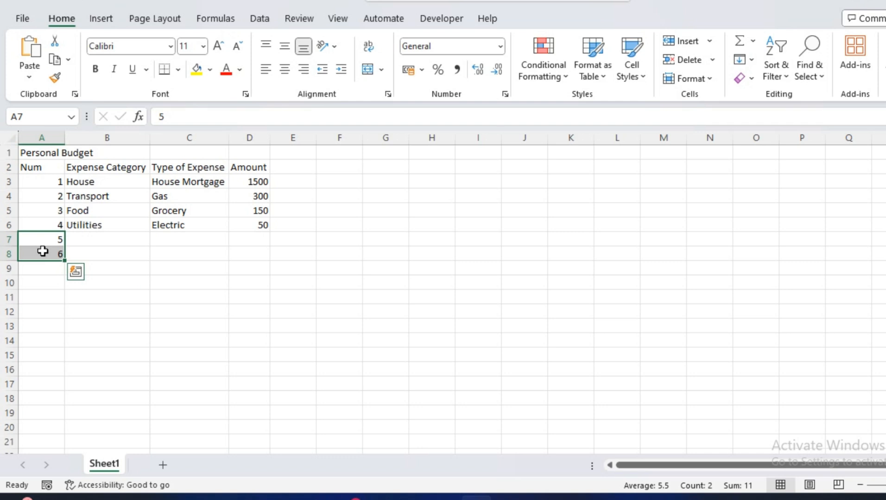
{"action": "key", "text": "Delete"}
{"action": "left_click", "coordinate": [199, 343]}
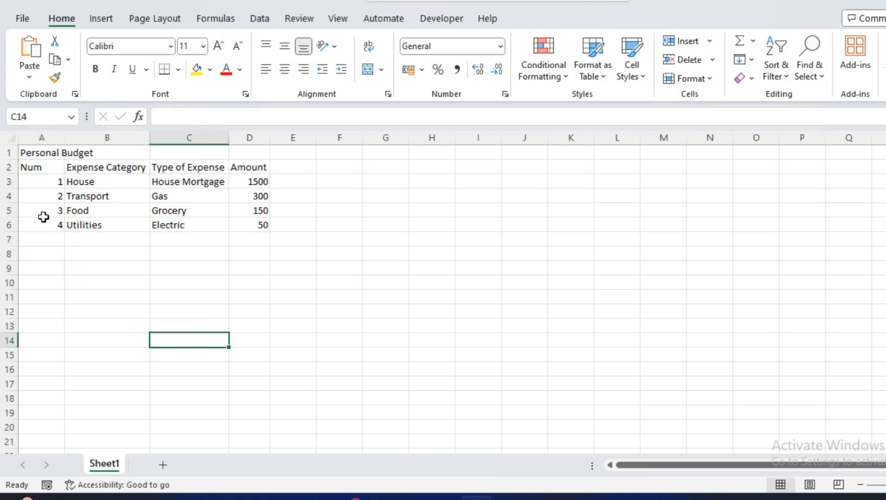
- Extend the number series in the Num column from A3:A6 down to A8, adding 5 and 6
{"action": "left_click", "coordinate": [50, 244]}
{"action": "left_click_drag", "start_coordinate": [54, 180], "coordinate": [62, 229]}
{"action": "left_click", "coordinate": [62, 233]}
{"action": "left_click_drag", "start_coordinate": [55, 184], "coordinate": [69, 259]}
{"action": "left_click", "coordinate": [111, 297]}
{"action": "left_click", "coordinate": [42, 269]}
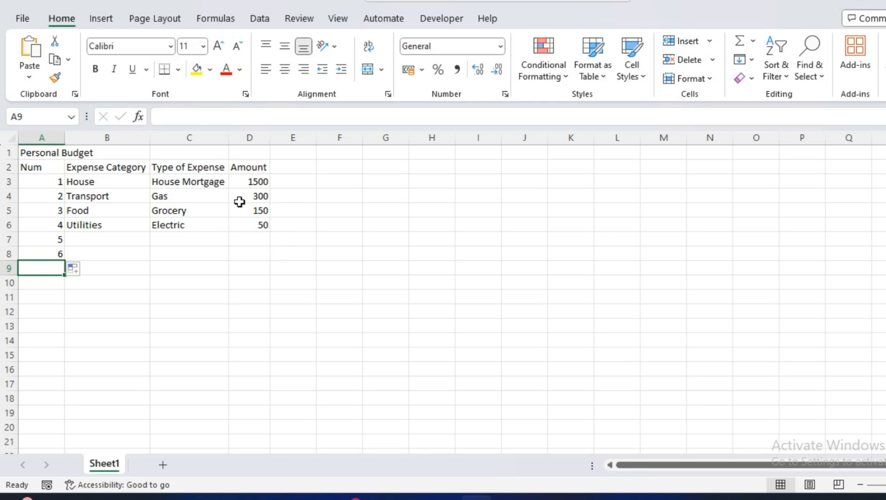
- Label cell C9 below the expense rows as TOTAL
{"action": "left_click", "coordinate": [210, 312]}
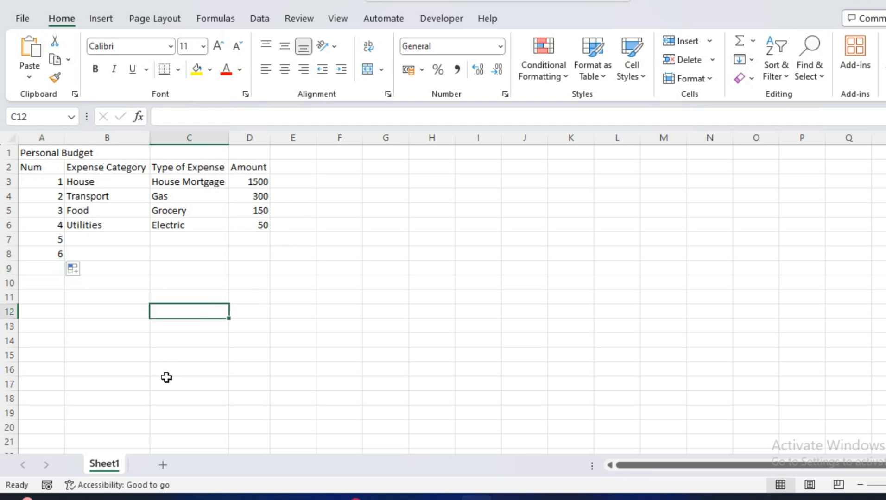
{"action": "left_click", "coordinate": [181, 269]}
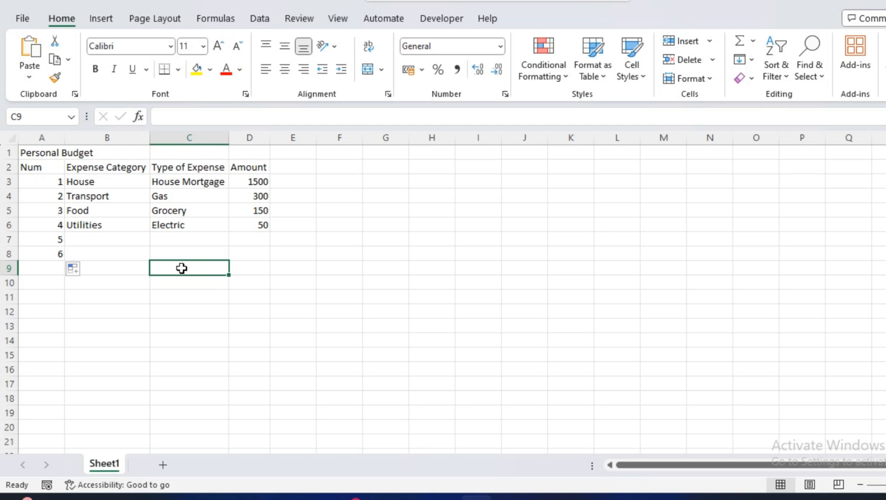
{"action": "type", "text": "TOTAL"}
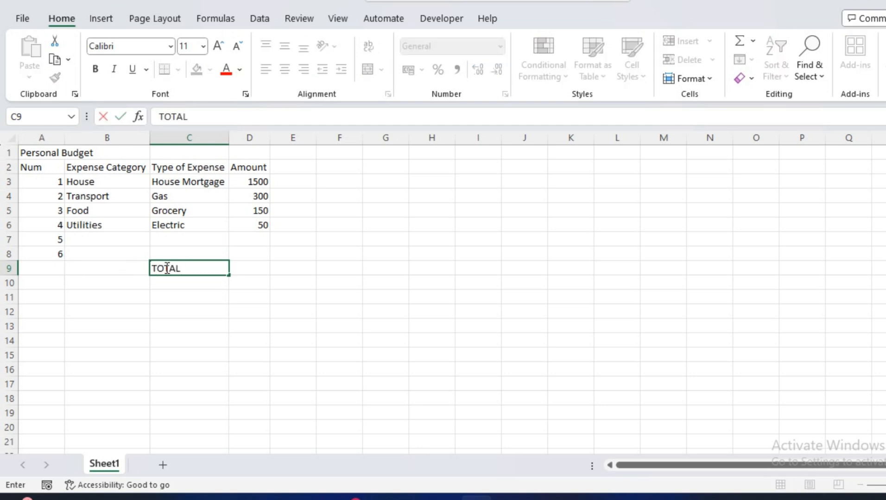
{"action": "left_click", "coordinate": [192, 342]}
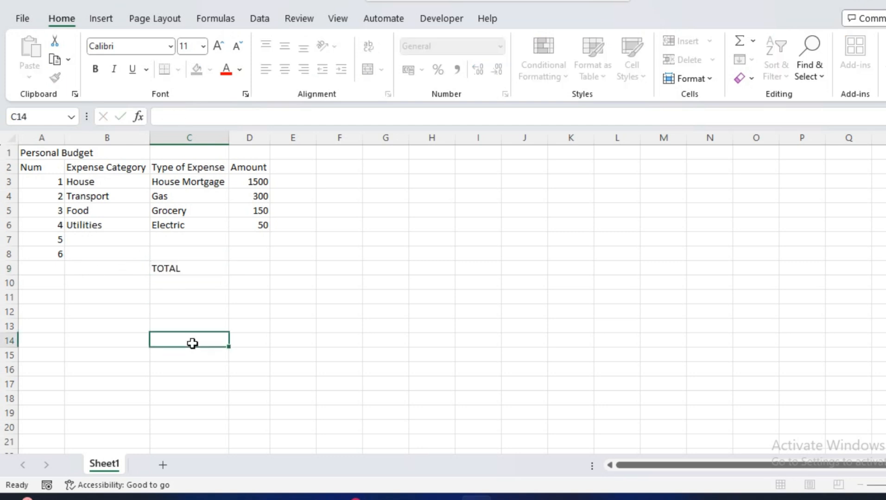
- Sum the amounts in D3:D8 with AutoSum, placing the result in D9 beside the TOTAL label
{"action": "left_click", "coordinate": [247, 269]}
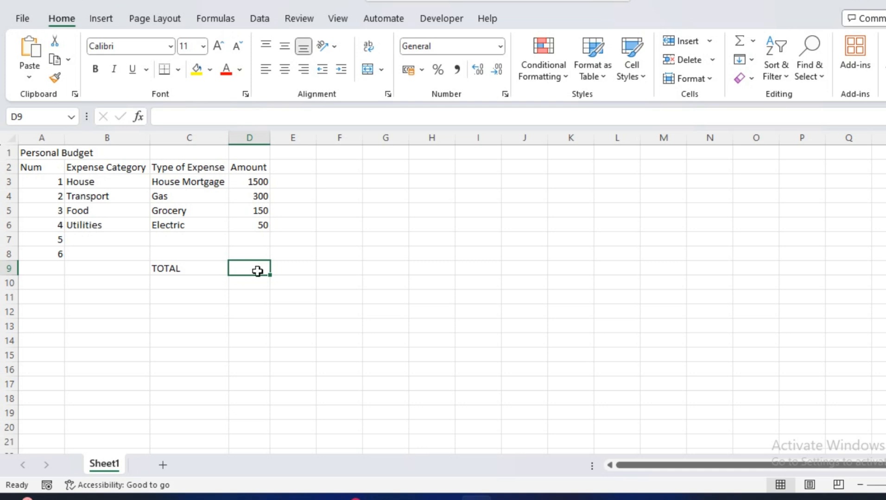
{"action": "left_click_drag", "start_coordinate": [258, 269], "coordinate": [256, 180]}
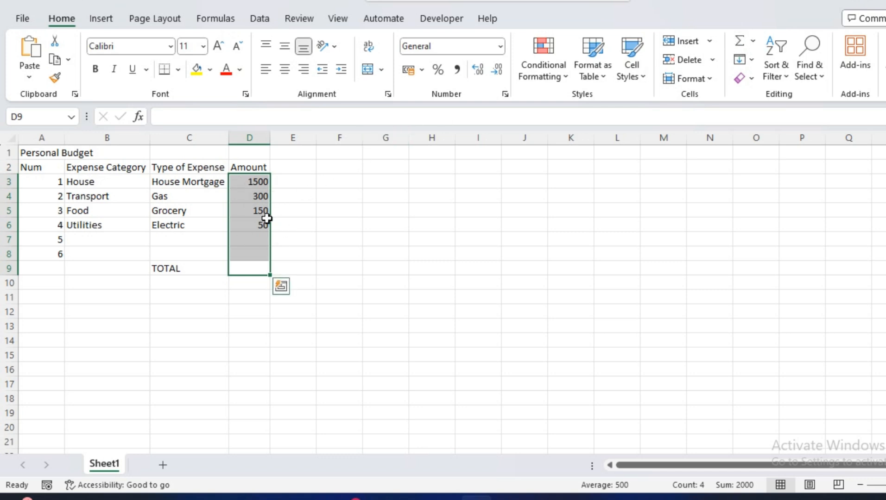
{"action": "left_click", "coordinate": [739, 42]}
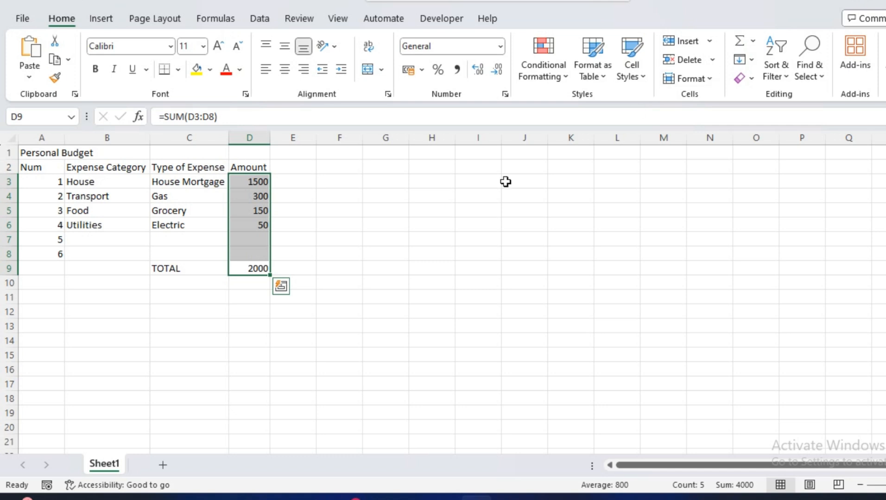
{"action": "left_click", "coordinate": [341, 310]}
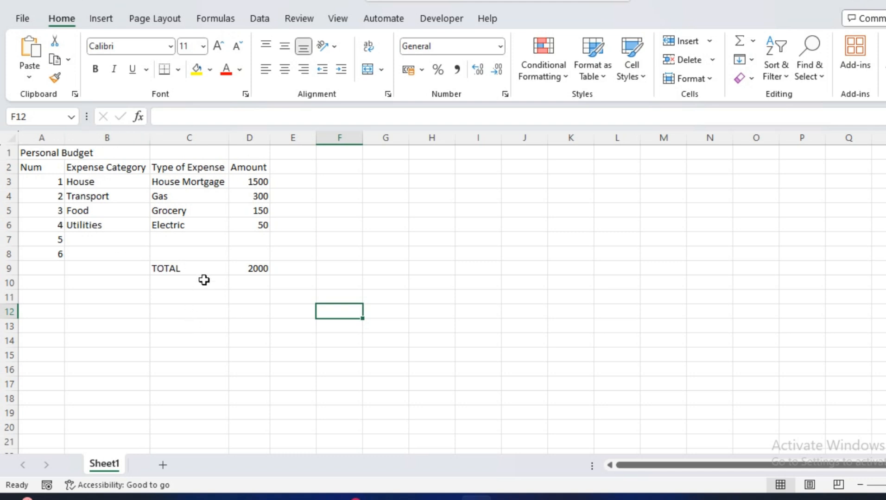
- Merge and center the Personal Budget title across A1:D1
{"action": "left_click", "coordinate": [53, 154]}
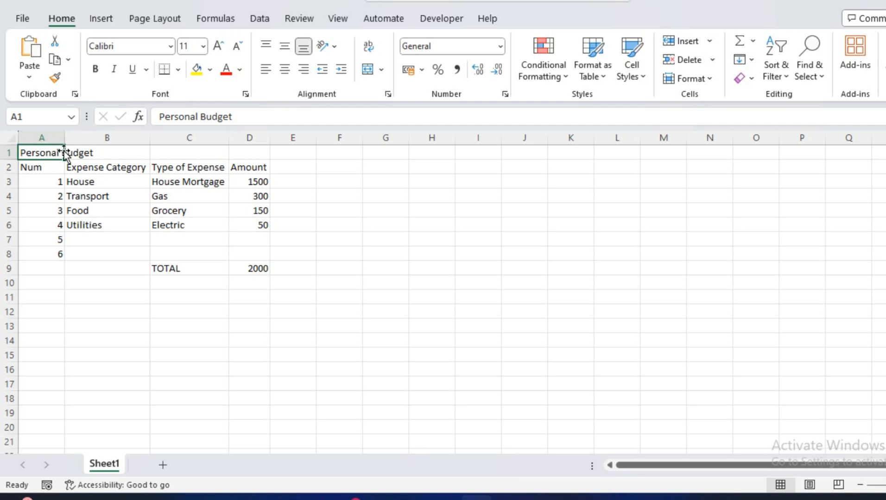
{"action": "left_click_drag", "start_coordinate": [53, 150], "coordinate": [261, 153]}
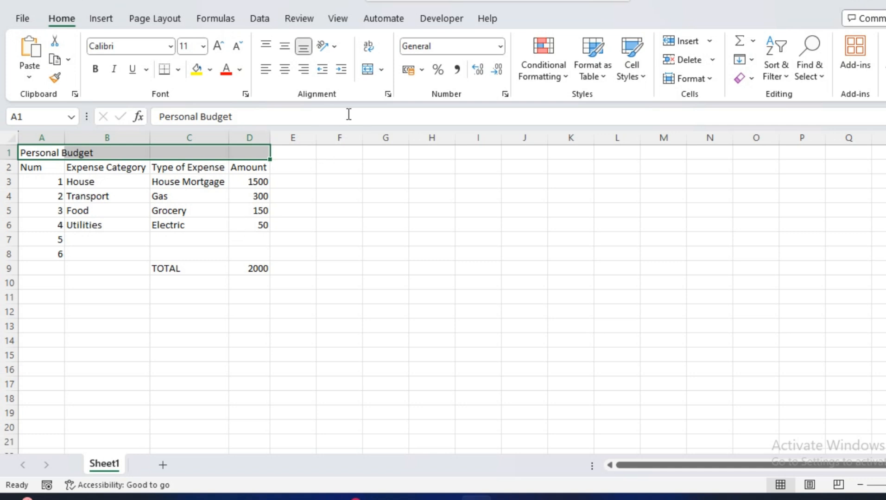
{"action": "left_click", "coordinate": [368, 71]}
{"action": "left_click", "coordinate": [314, 283]}
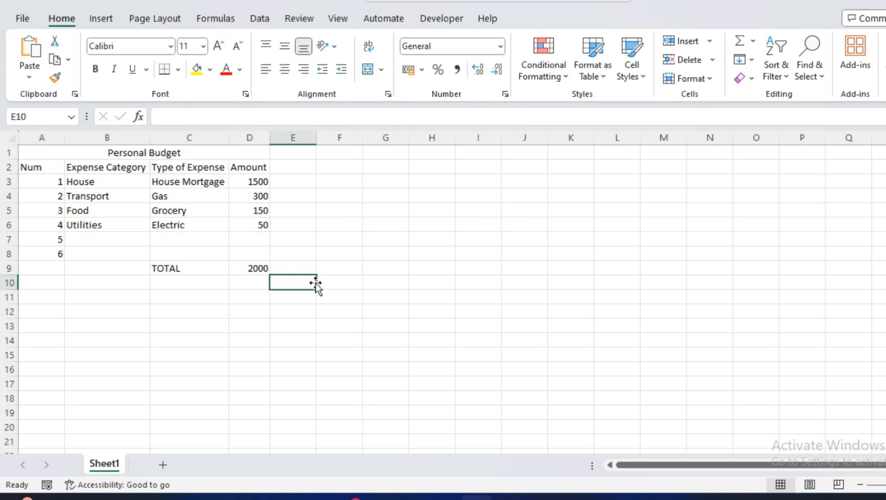
- Center the column headers in A2:D2 horizontally and align them to the middle vertically
{"action": "left_click_drag", "start_coordinate": [50, 168], "coordinate": [255, 168]}
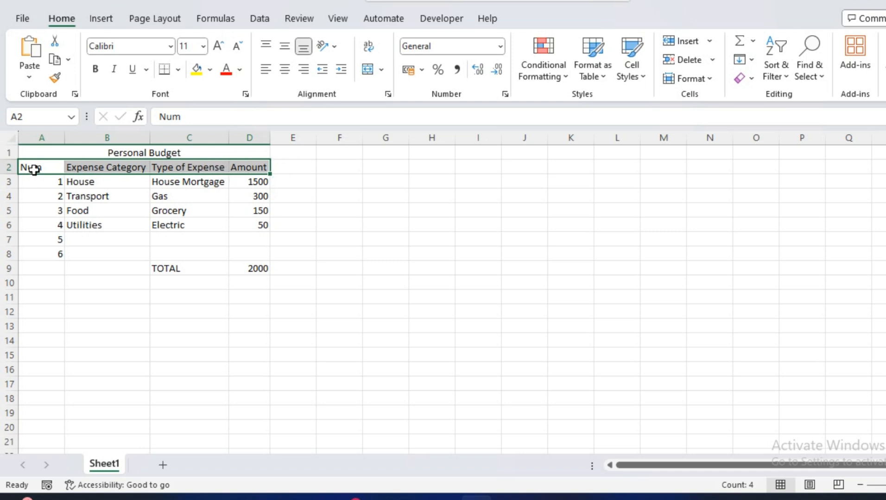
{"action": "left_click", "coordinate": [39, 196]}
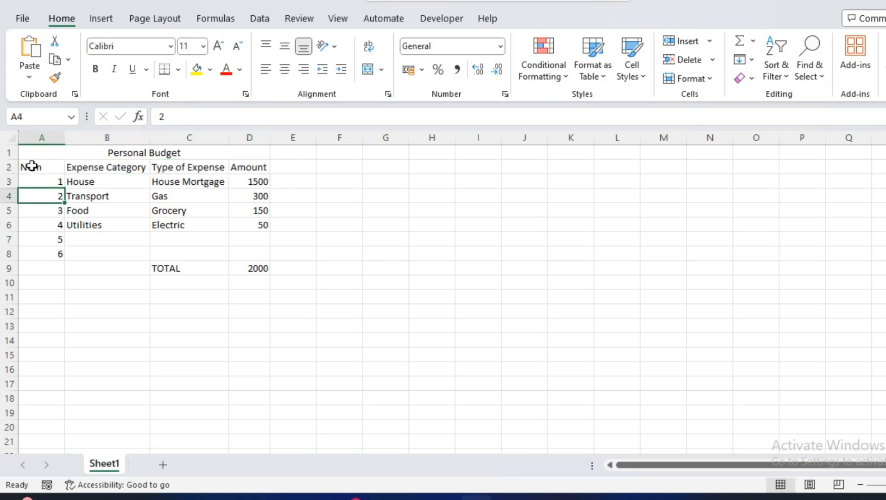
{"action": "left_click_drag", "start_coordinate": [51, 168], "coordinate": [260, 167]}
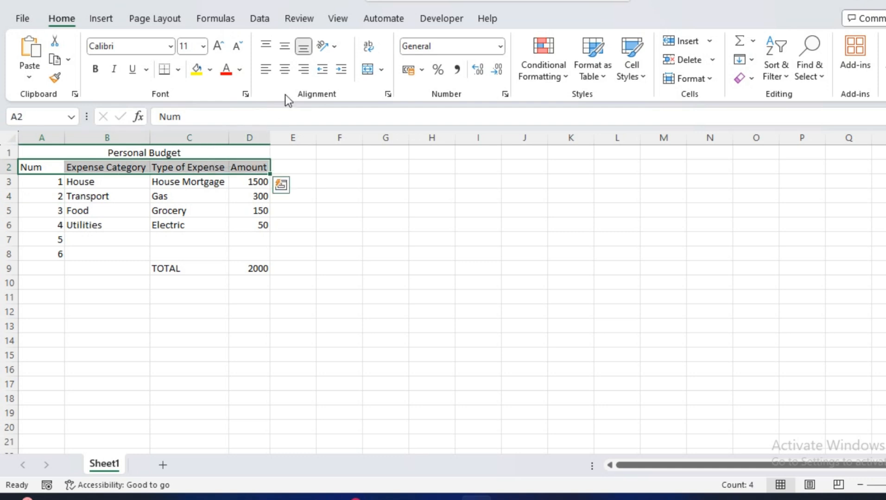
{"action": "left_click", "coordinate": [284, 69]}
{"action": "left_click", "coordinate": [285, 46]}
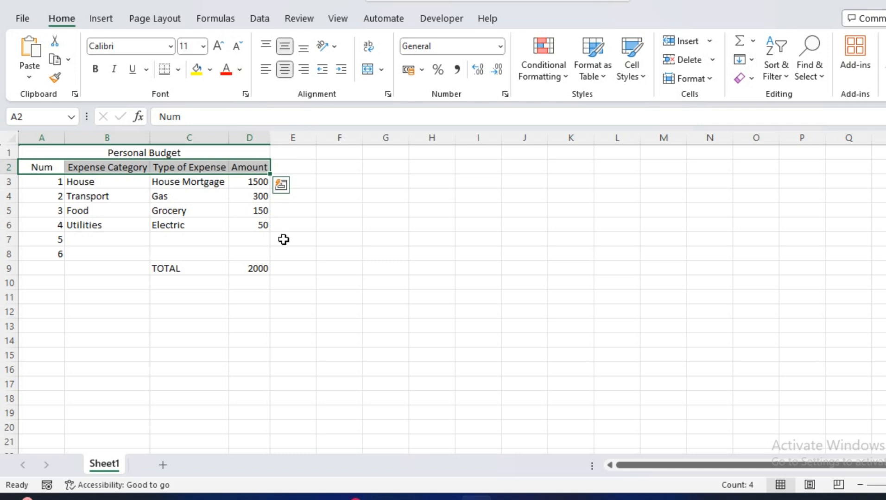
- Center the contents of the table range A2:D9 horizontally
{"action": "left_click_drag", "start_coordinate": [51, 171], "coordinate": [253, 269]}
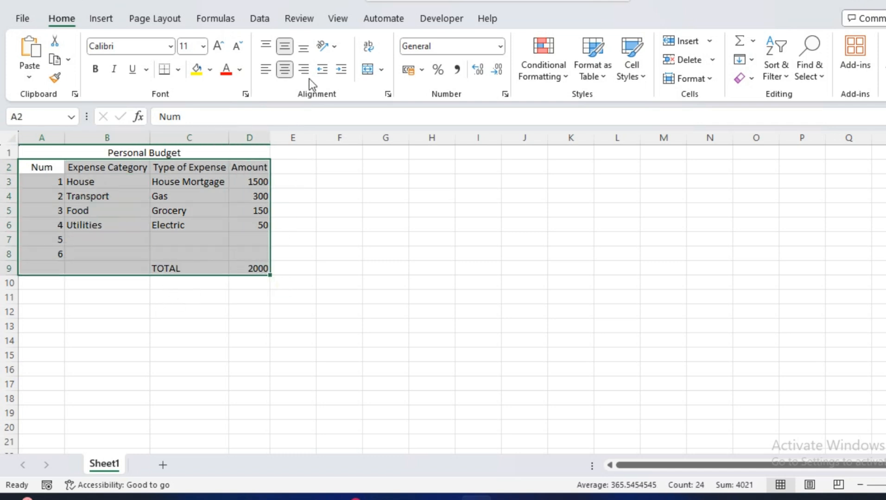
{"action": "left_click", "coordinate": [283, 69]}
{"action": "left_click", "coordinate": [284, 69]}
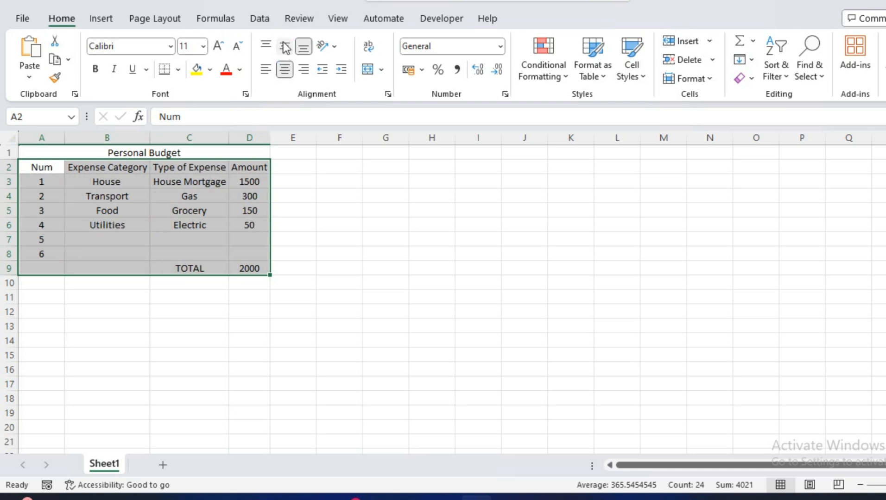
{"action": "left_click", "coordinate": [340, 295]}
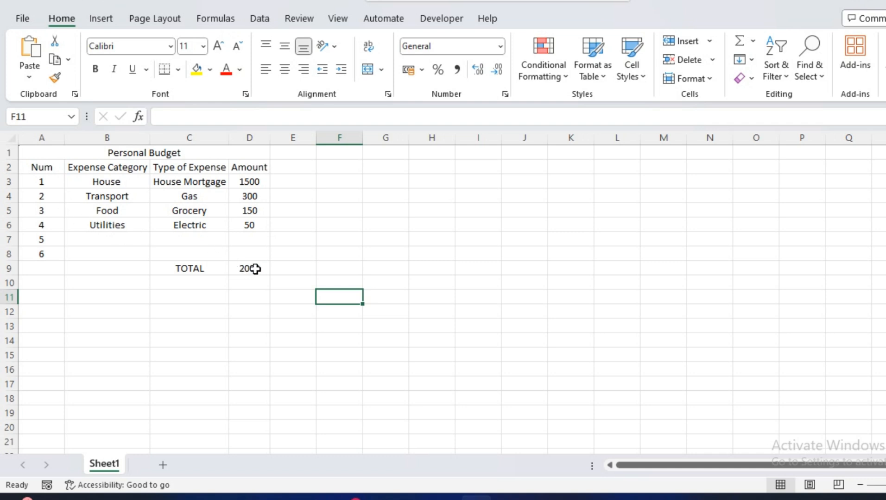
- Apply all borders to the entire budget table, from the Personal Budget title through the TOTAL row (A1:D9)
{"action": "left_click", "coordinate": [91, 155]}
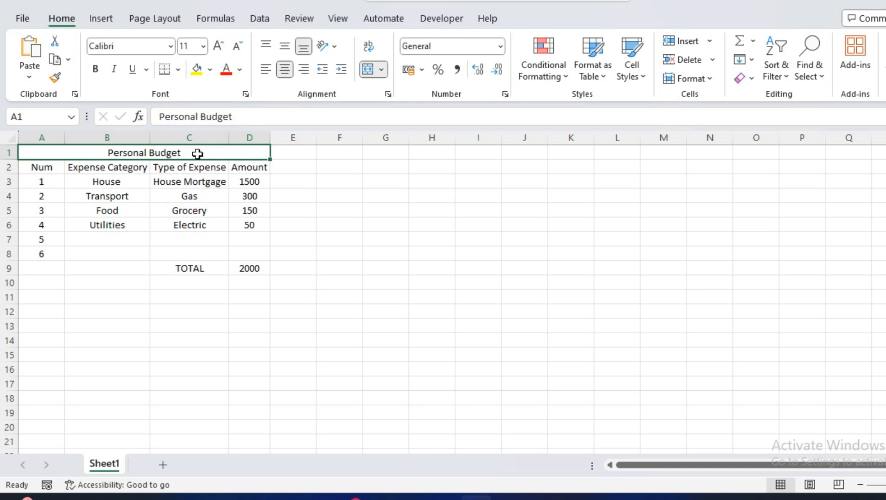
{"action": "left_click_drag", "start_coordinate": [197, 154], "coordinate": [200, 267]}
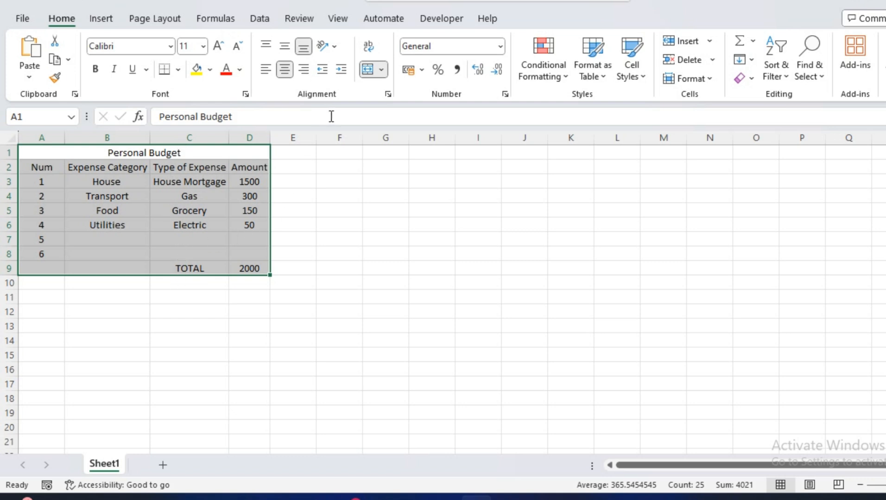
{"action": "left_click", "coordinate": [177, 69]}
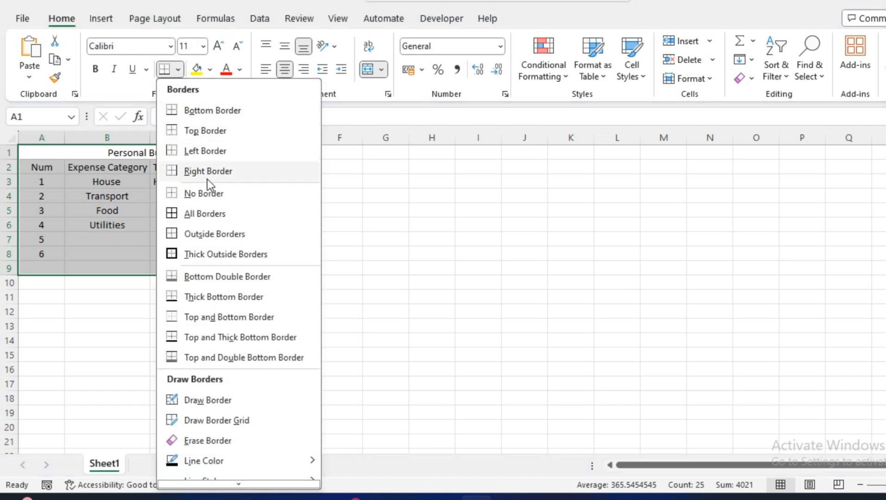
{"action": "left_click", "coordinate": [210, 214]}
{"action": "left_click", "coordinate": [342, 250]}
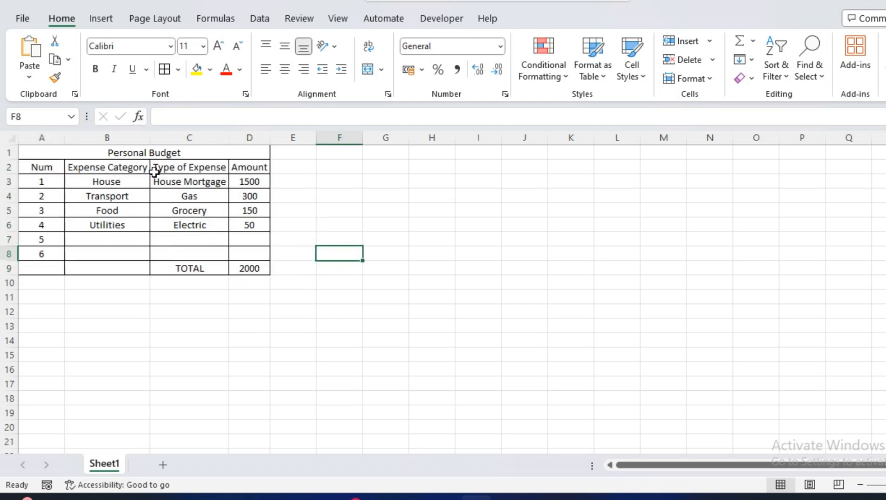
{"action": "left_click_drag", "start_coordinate": [51, 268], "coordinate": [93, 268]}
{"action": "left_click", "coordinate": [96, 280]}
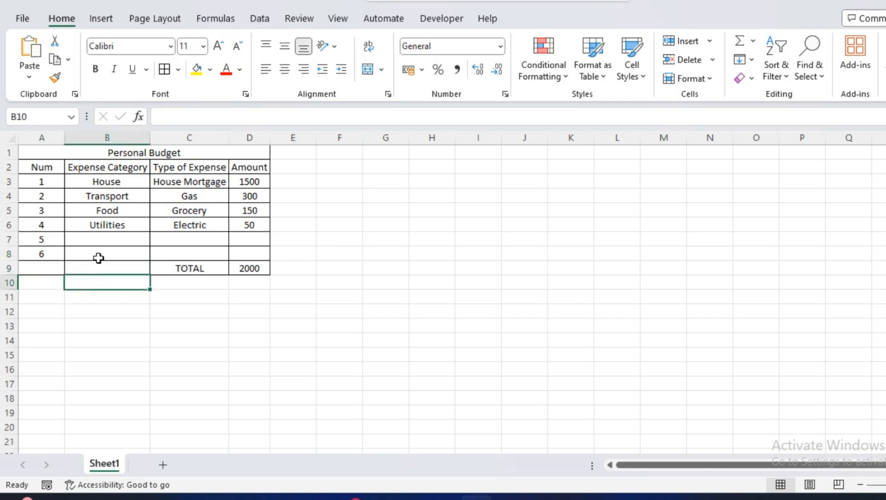
- Fill the merged Personal Budget title cell with a custom light green color
{"action": "left_click", "coordinate": [97, 155]}
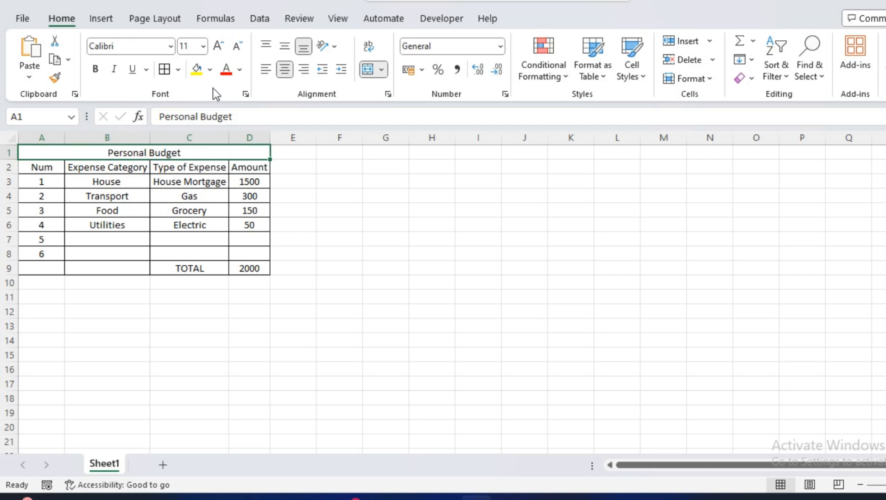
{"action": "left_click", "coordinate": [166, 181]}
{"action": "left_click", "coordinate": [172, 152]}
{"action": "left_click", "coordinate": [210, 70]}
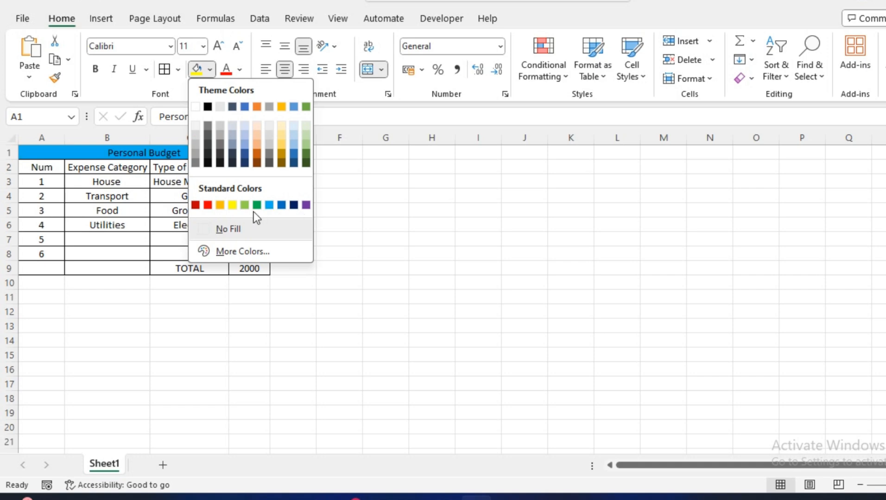
{"action": "left_click", "coordinate": [256, 252]}
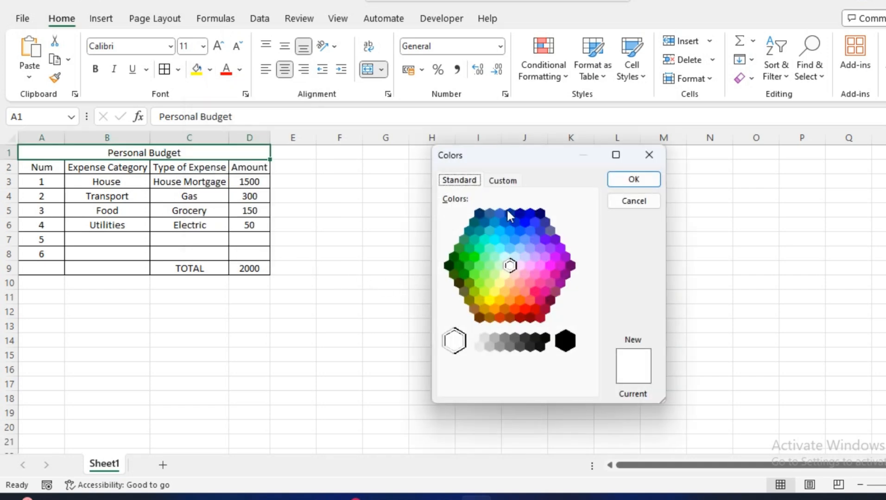
{"action": "left_click", "coordinate": [510, 183]}
{"action": "left_click_drag", "start_coordinate": [532, 239], "coordinate": [485, 204]}
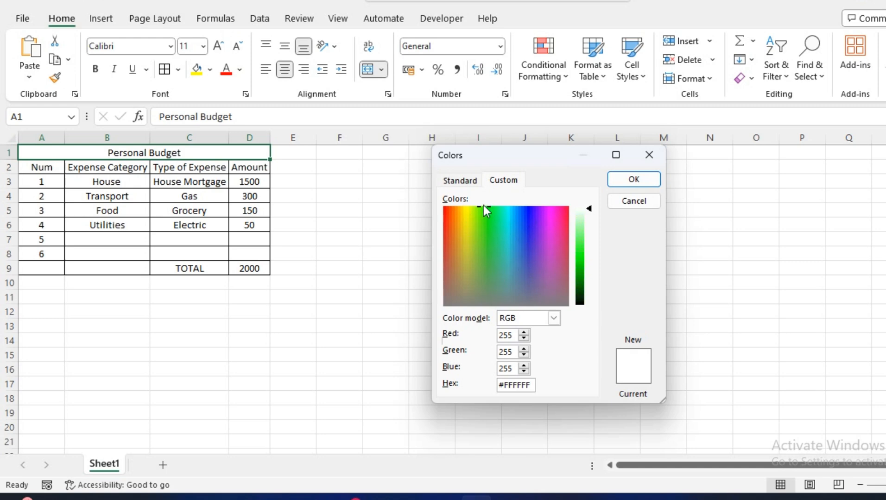
{"action": "left_click", "coordinate": [543, 215]}
{"action": "left_click", "coordinate": [479, 225]}
{"action": "left_click_drag", "start_coordinate": [584, 225], "coordinate": [584, 237]}
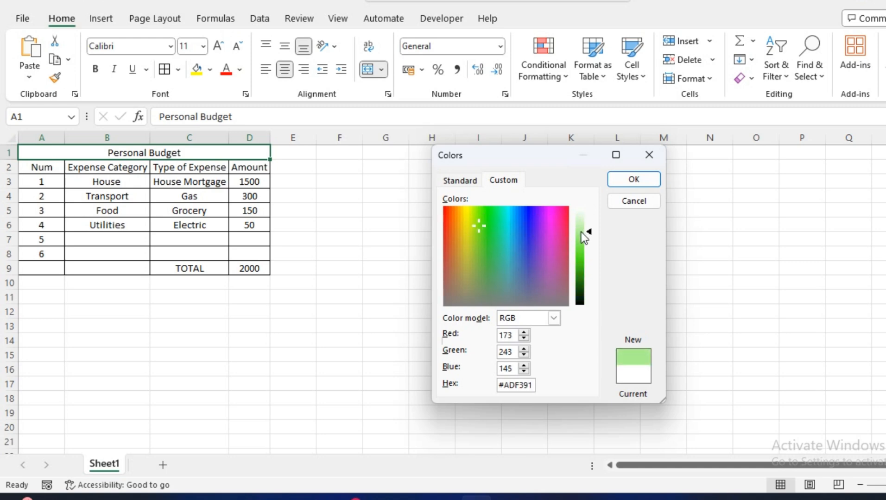
{"action": "left_click", "coordinate": [616, 183]}
{"action": "left_click", "coordinate": [454, 239]}
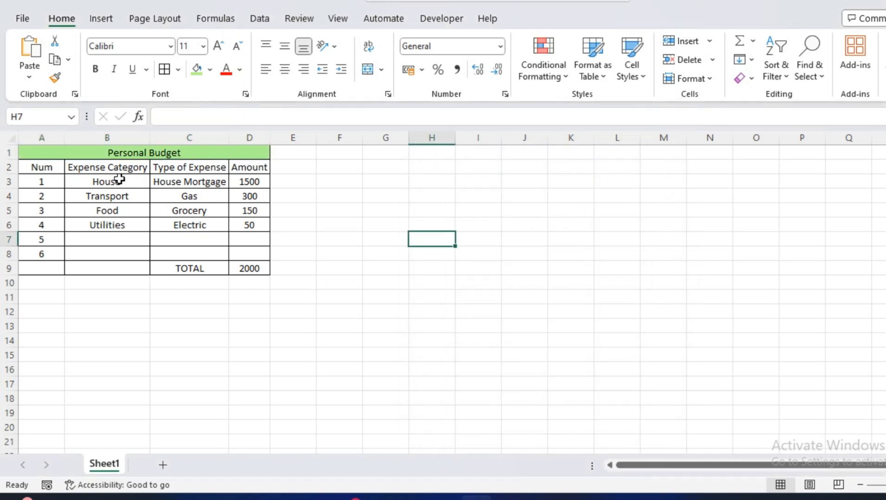
- Fill the column headers in A2:D2 with a custom green darker than the title's fill
{"action": "left_click_drag", "start_coordinate": [45, 167], "coordinate": [248, 169]}
{"action": "left_click", "coordinate": [211, 71]}
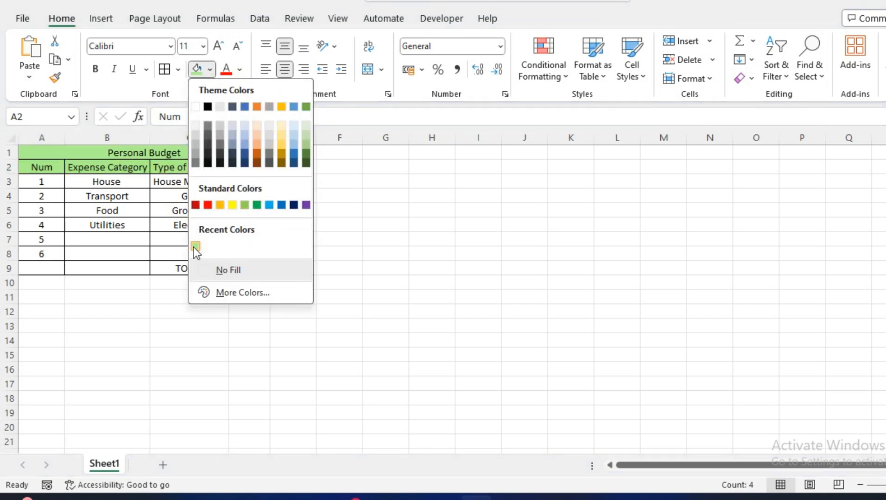
{"action": "left_click", "coordinate": [223, 292]}
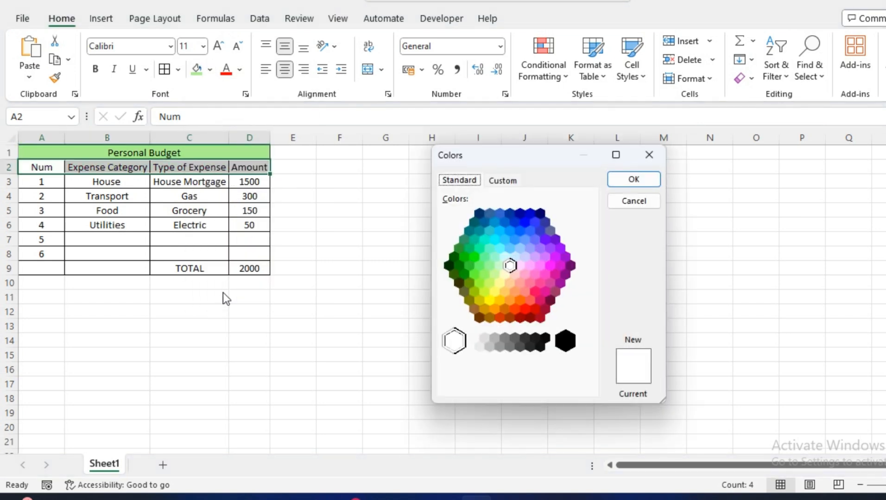
{"action": "left_click", "coordinate": [499, 182]}
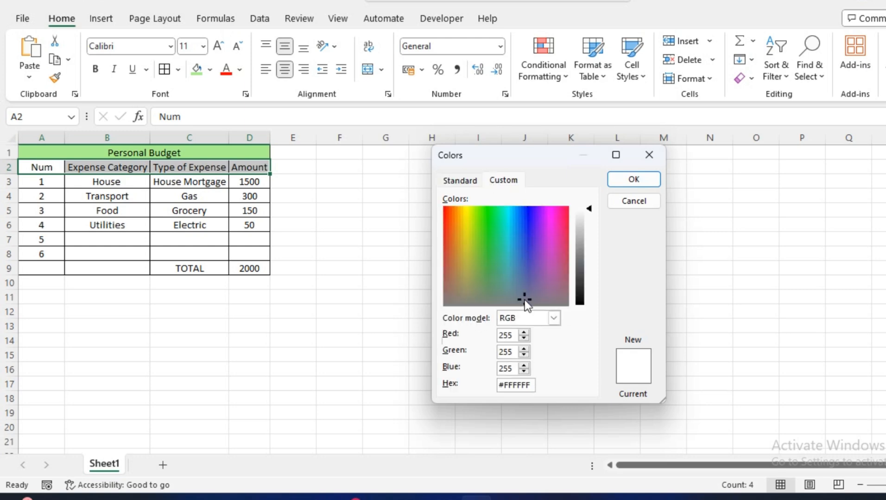
{"action": "left_click", "coordinate": [490, 217]}
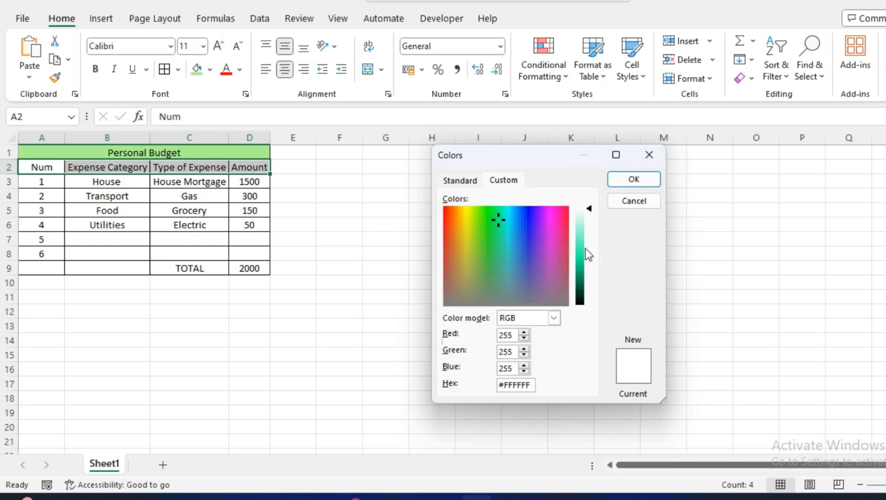
{"action": "left_click_drag", "start_coordinate": [590, 221], "coordinate": [590, 264]}
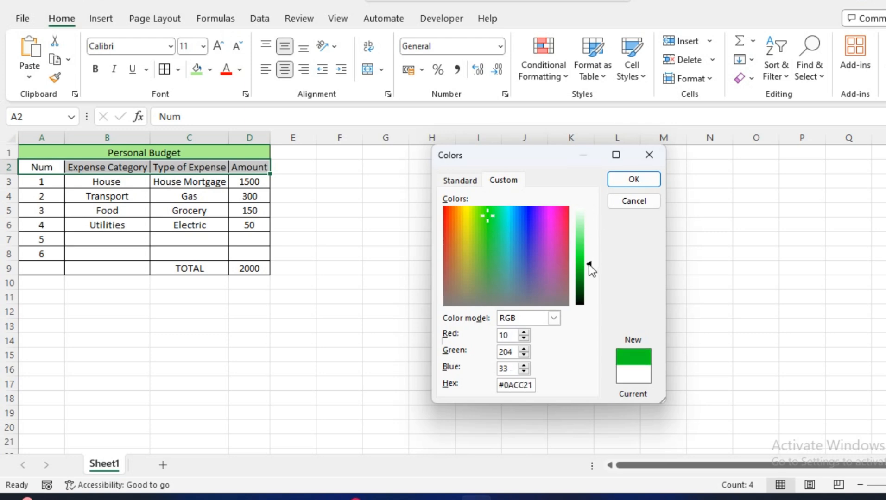
{"action": "left_click", "coordinate": [656, 180]}
{"action": "left_click", "coordinate": [400, 296]}
- Fill the TOTAL row, A9:D9, with the same dark green as the column headers
{"action": "left_click_drag", "start_coordinate": [58, 269], "coordinate": [231, 269]}
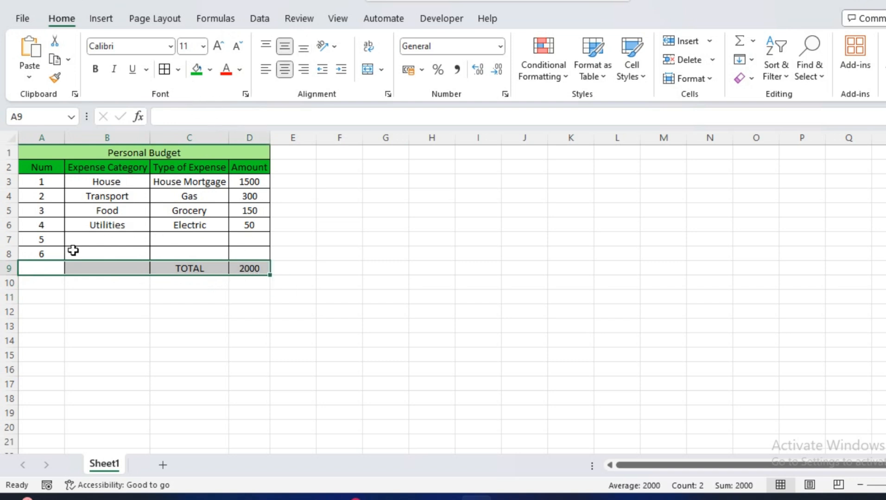
{"action": "left_click", "coordinate": [210, 73]}
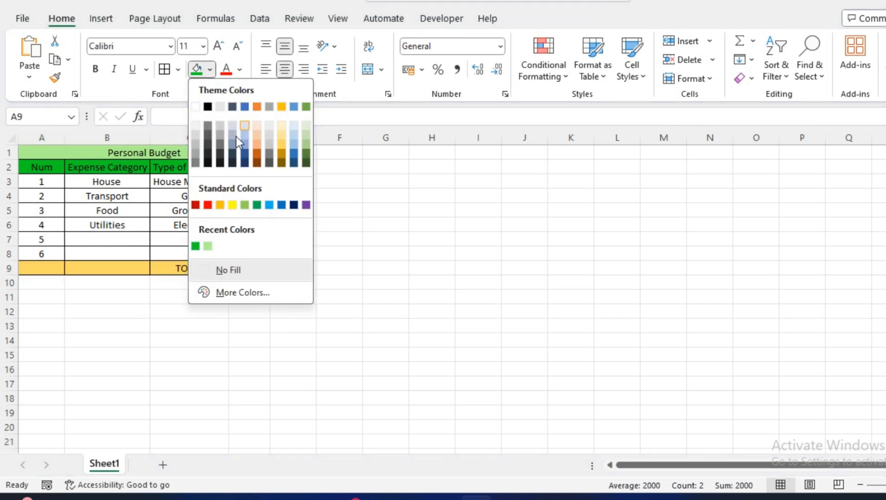
{"action": "left_click", "coordinate": [195, 72]}
{"action": "left_click", "coordinate": [208, 302]}
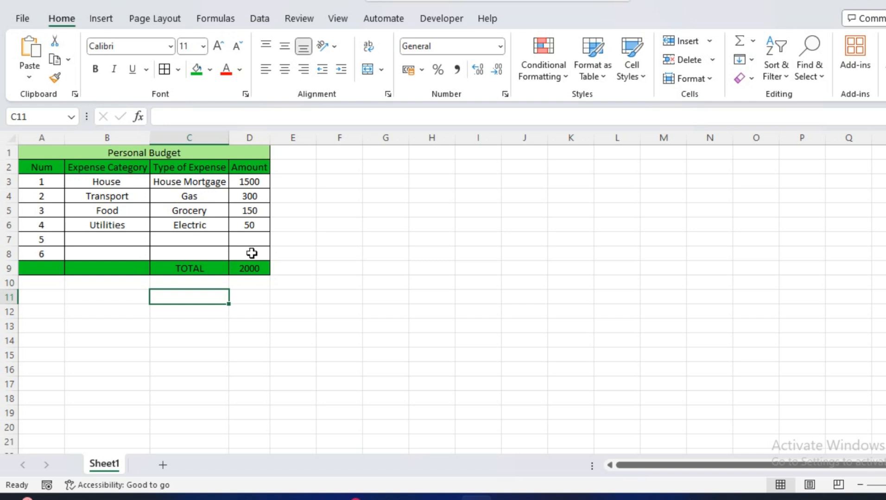
- Complete expense number 5 in row 7 with category Utilities, type Internet and amount 50
{"action": "left_click", "coordinate": [135, 239]}
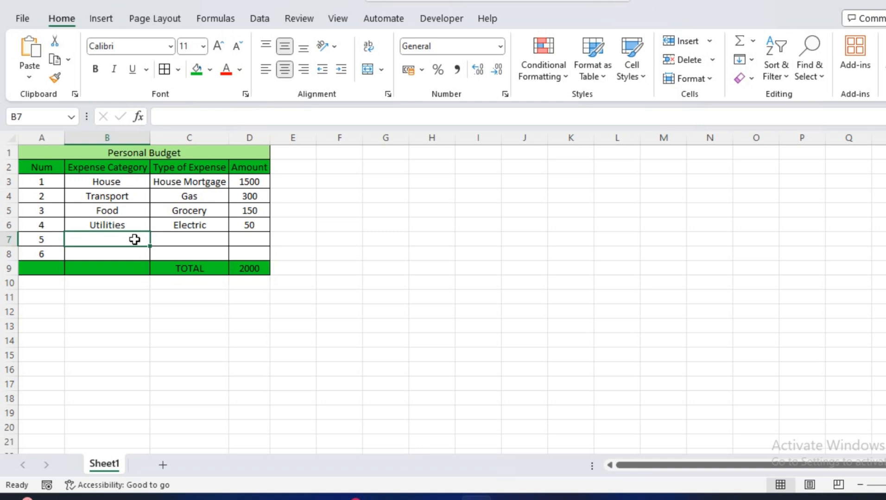
{"action": "type", "text": "Utilities"}
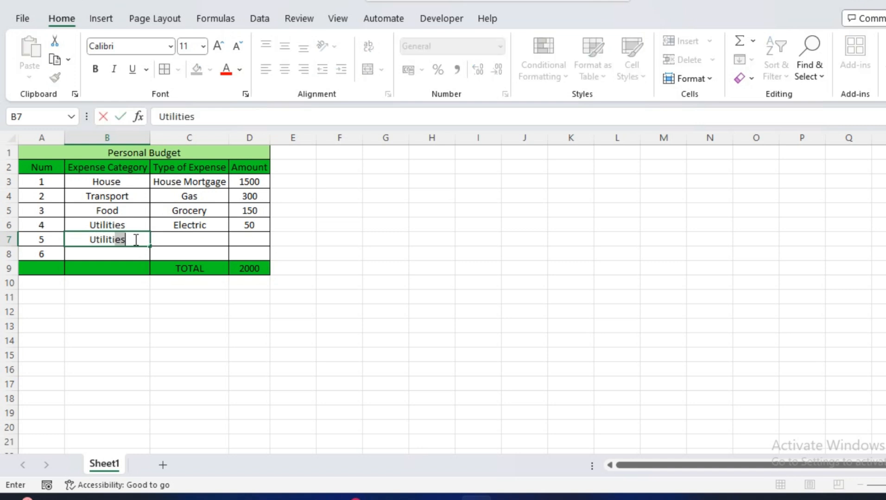
{"action": "key", "text": "Tab"}
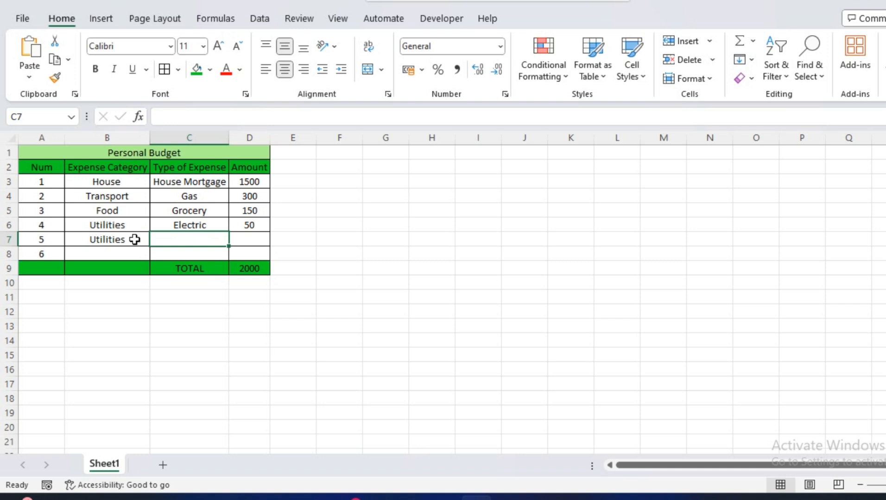
{"action": "type", "text": "In"}
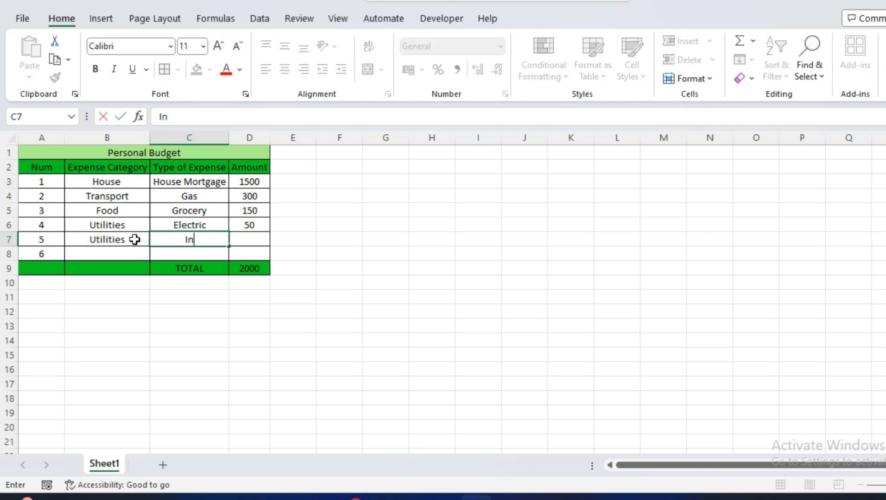
{"action": "type", "text": "ternet"}
{"action": "key", "text": "Tab"}
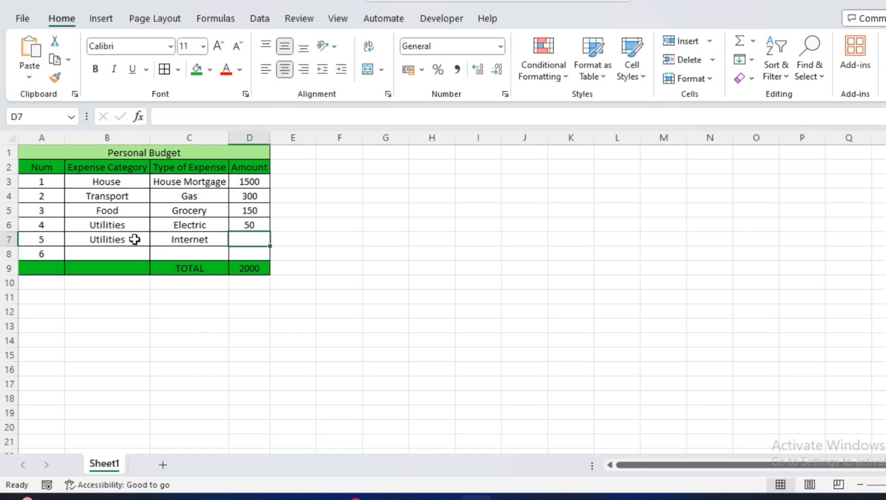
{"action": "type", "text": "50"}
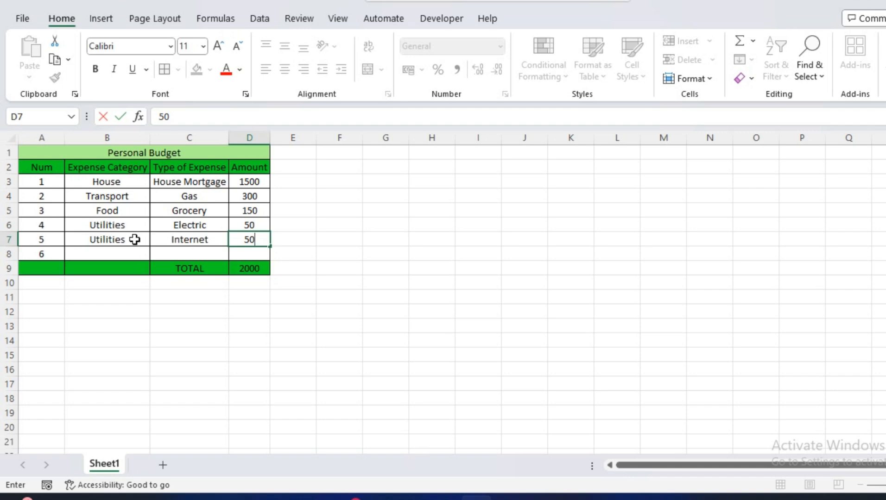
{"action": "key", "text": "Return"}
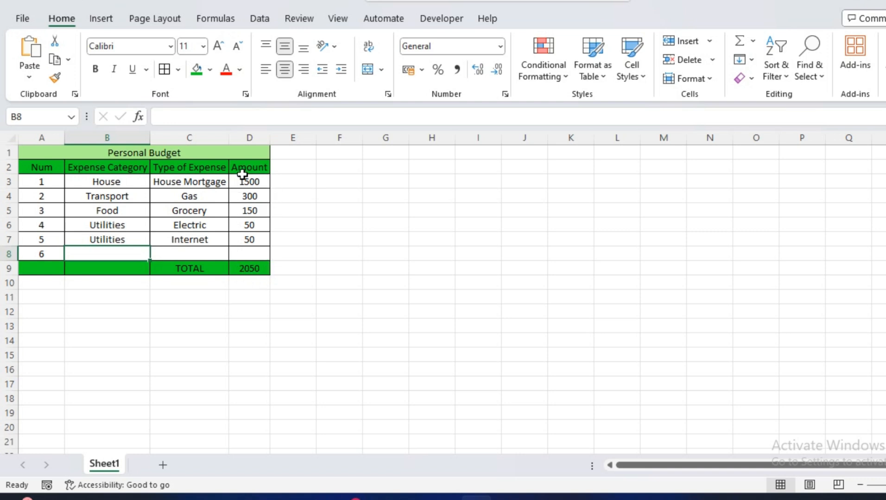
- Format the amounts and total in D3:D9 as Currency with the $ English (United States) symbol
{"action": "left_click_drag", "start_coordinate": [255, 277], "coordinate": [253, 181]}
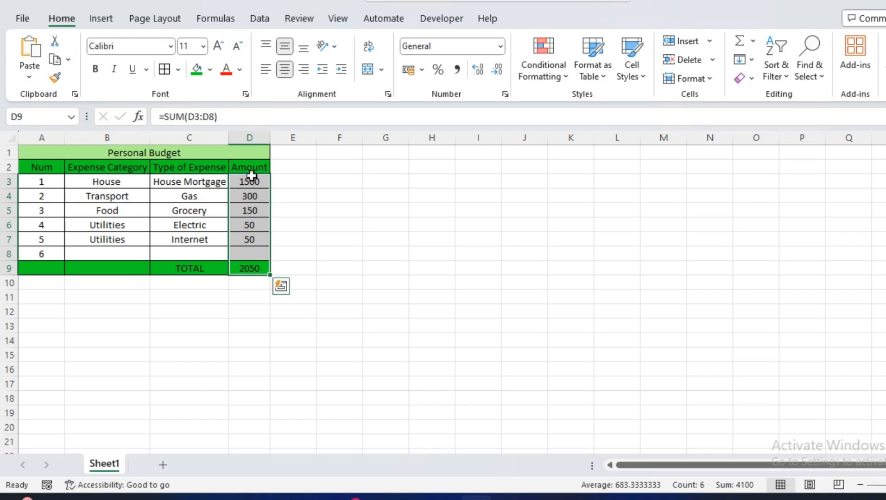
{"action": "right_click", "coordinate": [255, 180]}
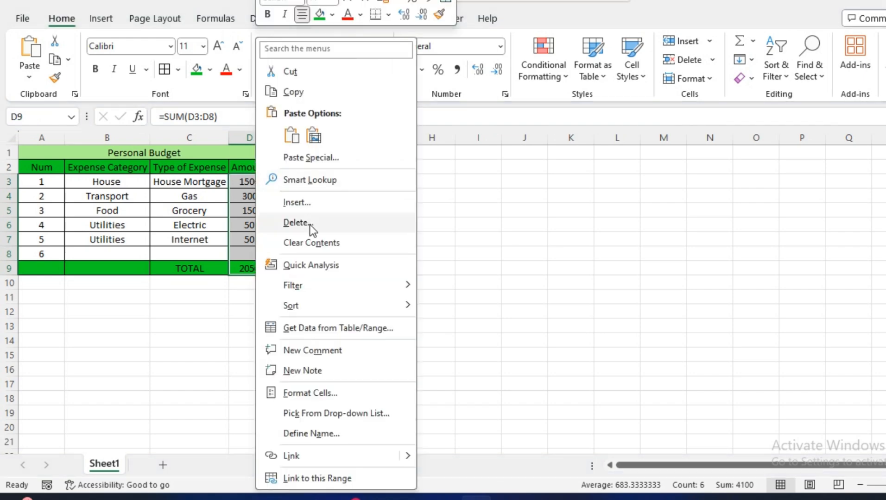
{"action": "left_click", "coordinate": [335, 393]}
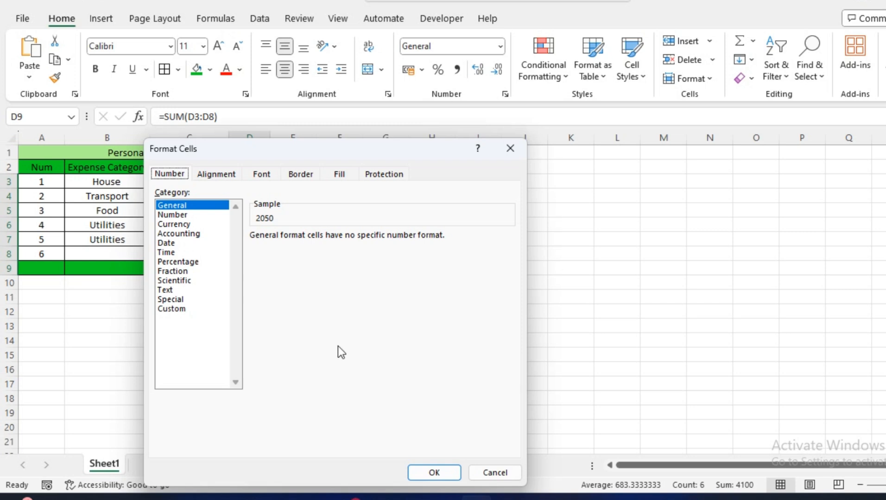
{"action": "left_click_drag", "start_coordinate": [296, 155], "coordinate": [481, 114]}
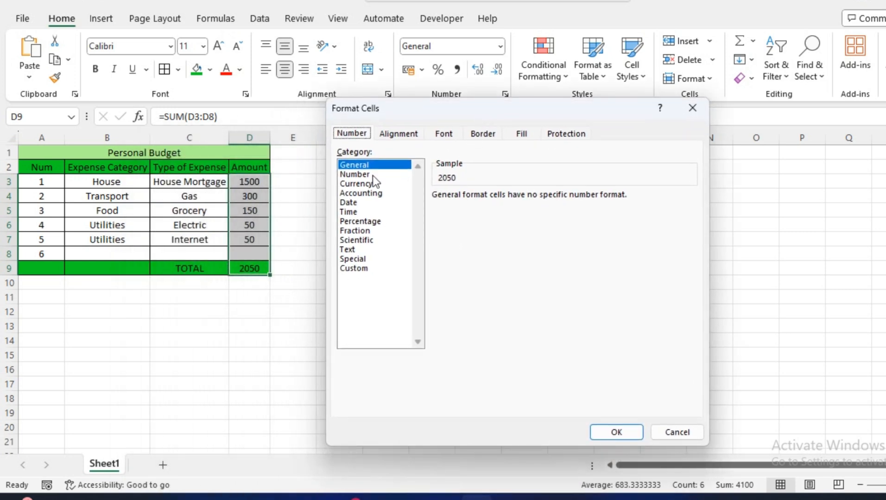
{"action": "left_click", "coordinate": [359, 183]}
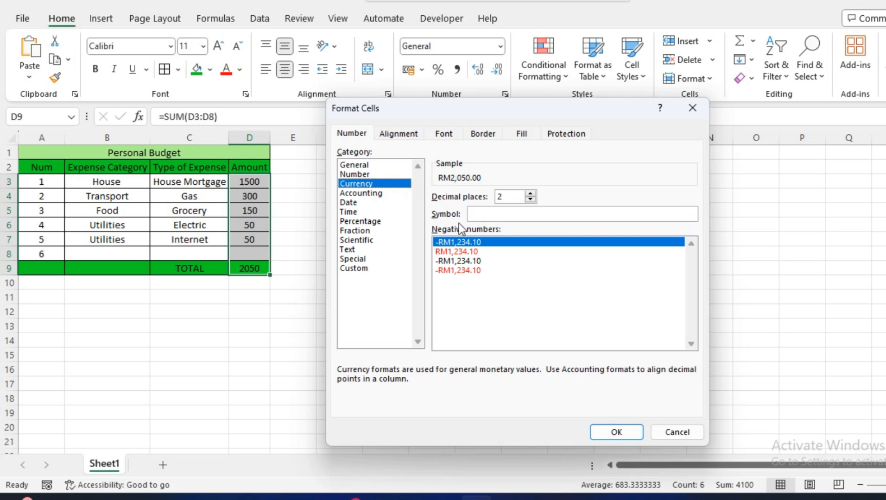
{"action": "left_click", "coordinate": [504, 217]}
{"action": "scroll", "coordinate": [516, 345], "scroll_direction": "down", "scroll_amount": 5}
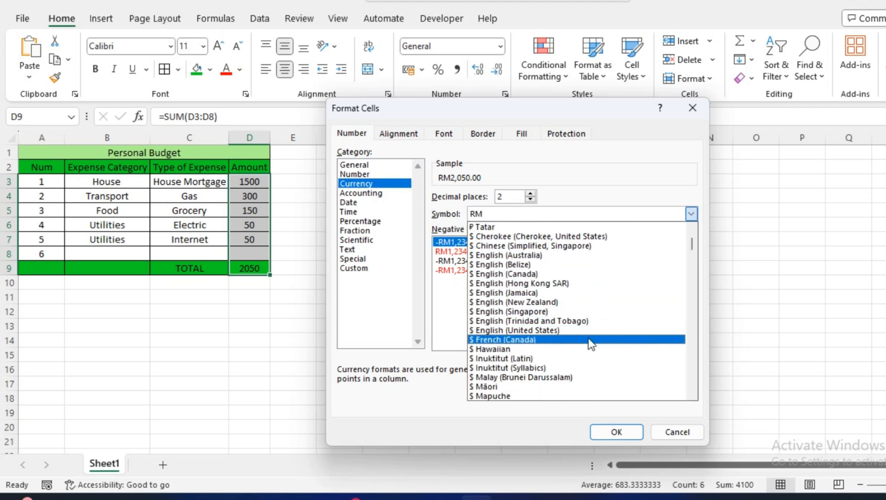
{"action": "left_click_drag", "start_coordinate": [693, 245], "coordinate": [691, 244]}
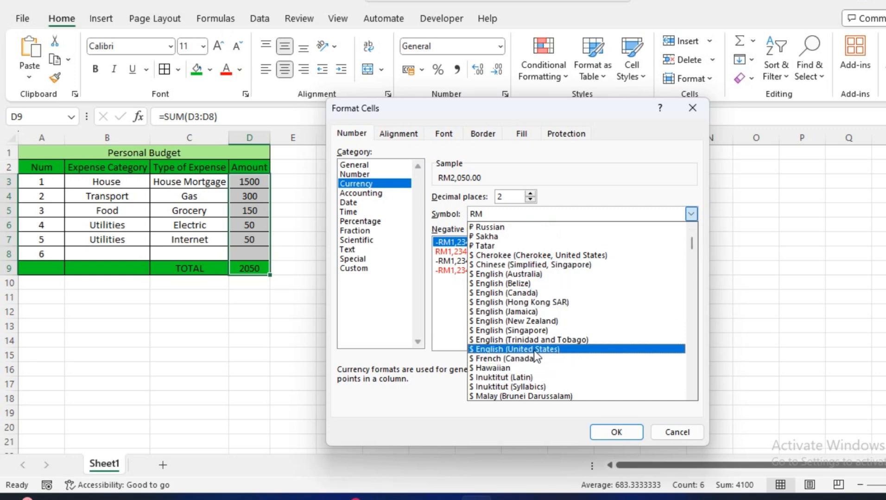
{"action": "scroll", "coordinate": [536, 347], "scroll_direction": "up", "scroll_amount": 4}
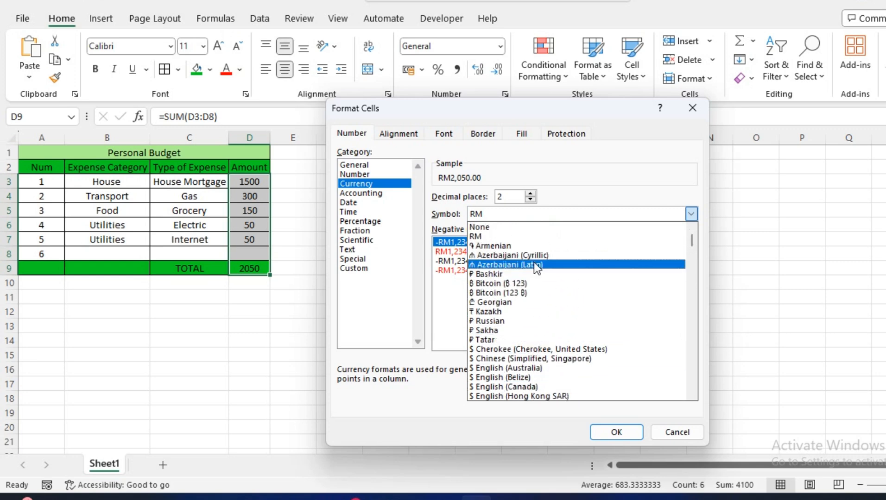
{"action": "scroll", "coordinate": [534, 264], "scroll_direction": "down", "scroll_amount": 2}
{"action": "scroll", "coordinate": [534, 266], "scroll_direction": "down", "scroll_amount": 3}
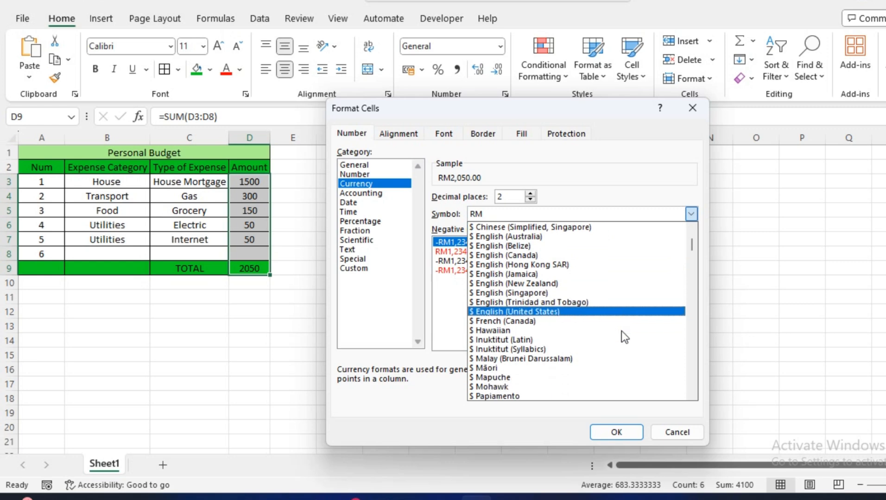
{"action": "left_click", "coordinate": [504, 311]}
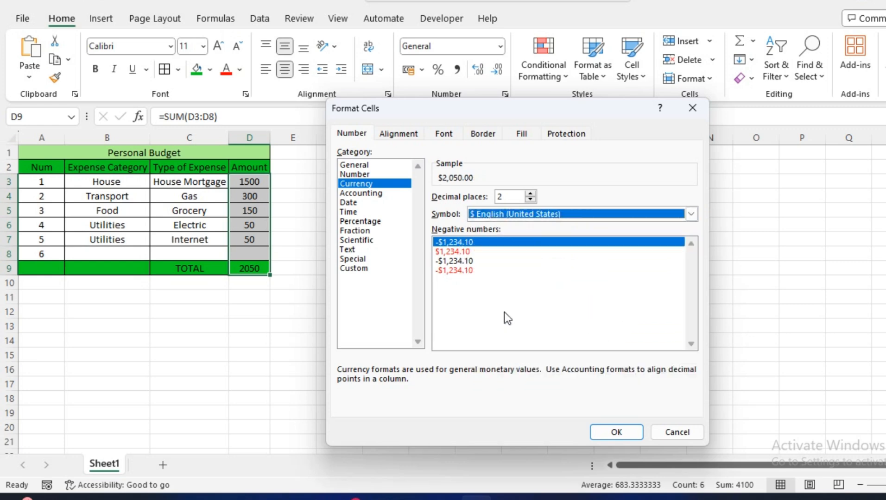
{"action": "left_click", "coordinate": [614, 432]}
{"action": "left_click", "coordinate": [336, 282]}
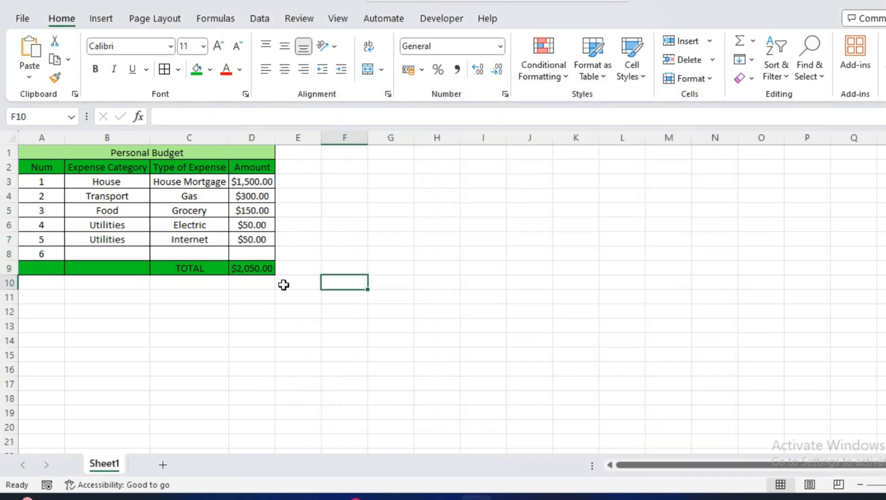
{"action": "left_click", "coordinate": [253, 356]}
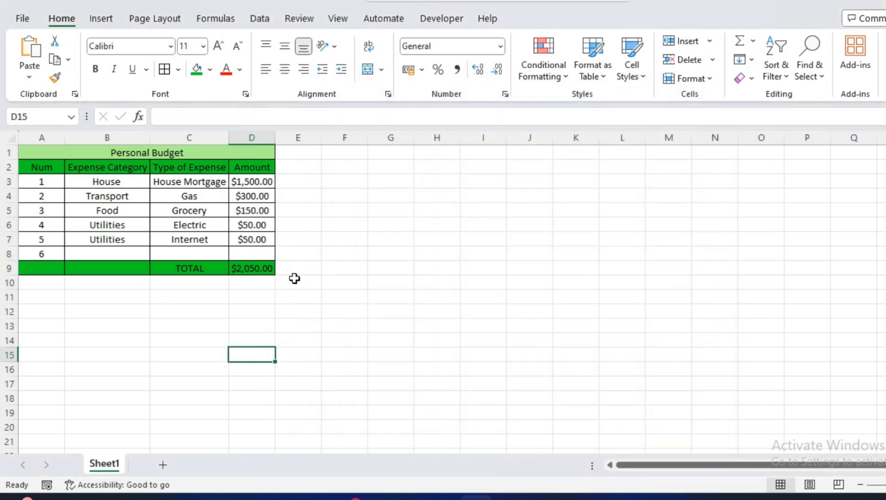